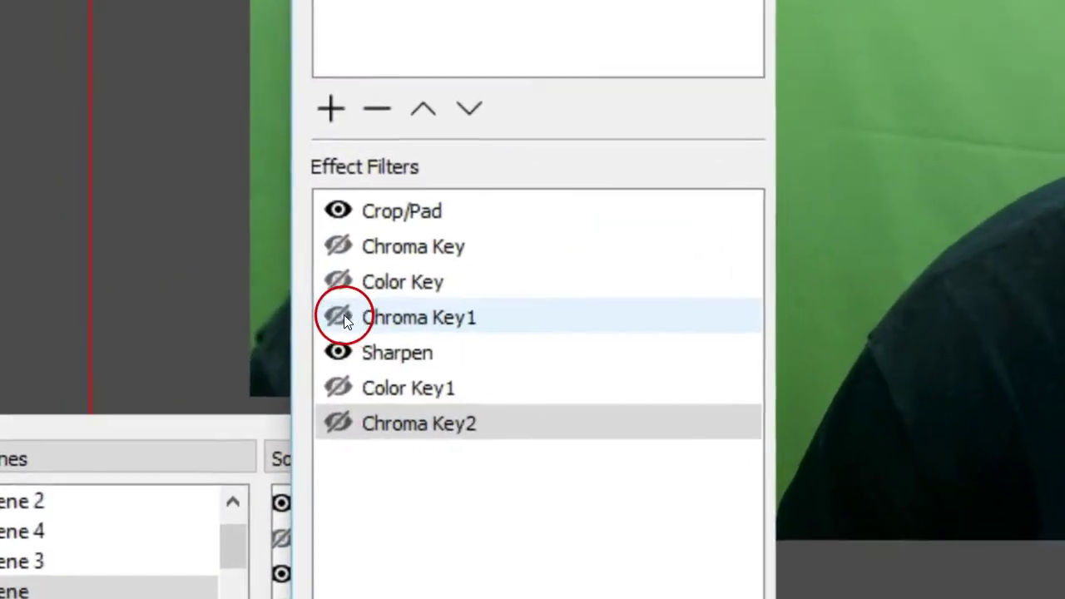
# Step: Toggle the Chroma Key1 filter repeatedly to compare the webcam image with and without the green background
pyautogui.click(166, 407)
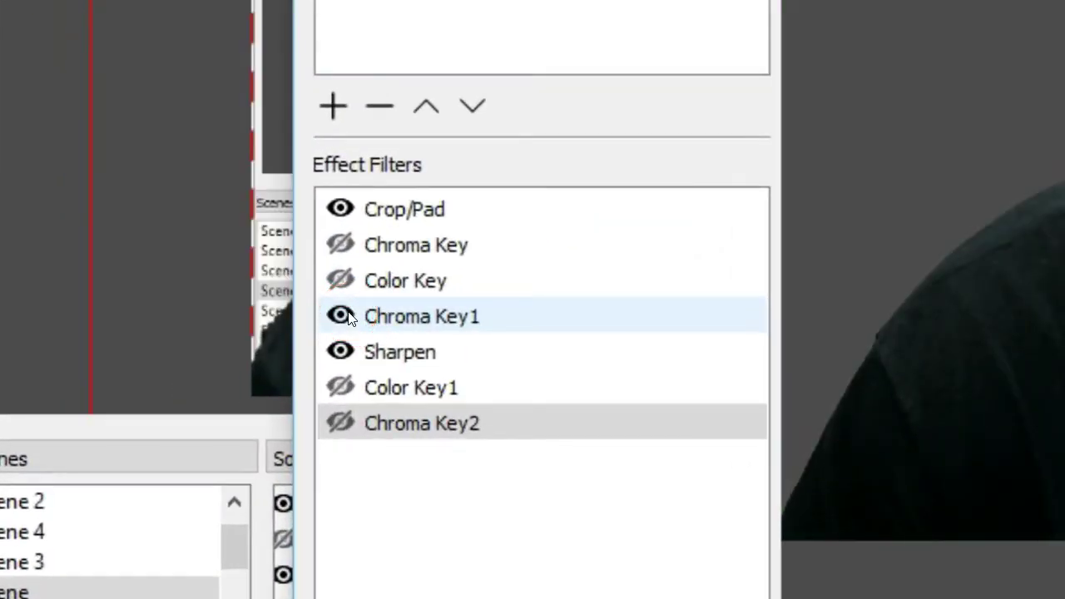
pyautogui.click(341, 316)
pyautogui.click(341, 317)
pyautogui.click(341, 316)
pyautogui.click(341, 316)
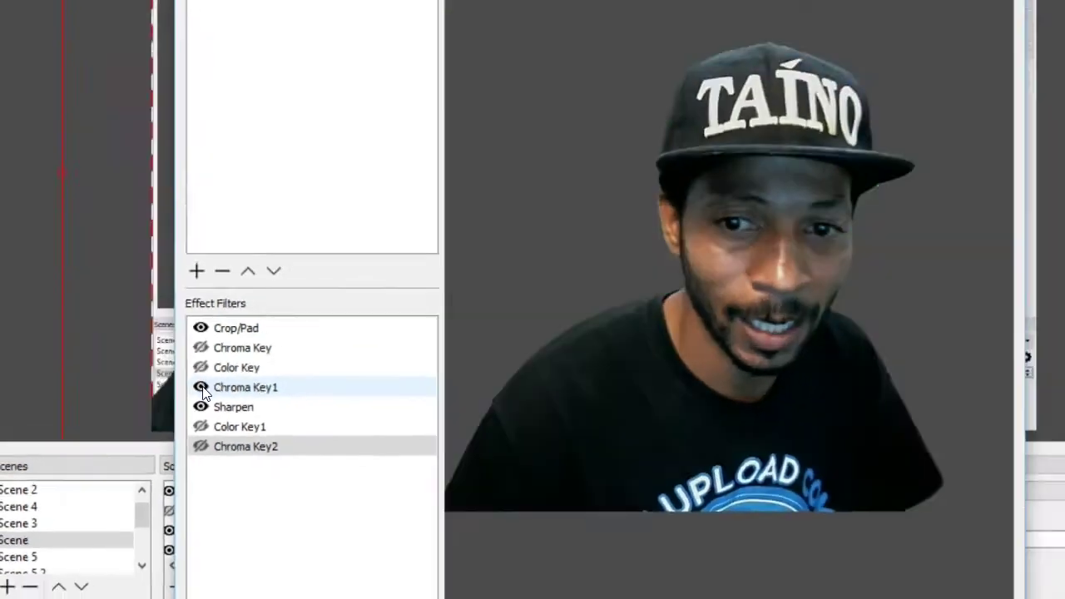
pyautogui.click(203, 388)
pyautogui.click(202, 388)
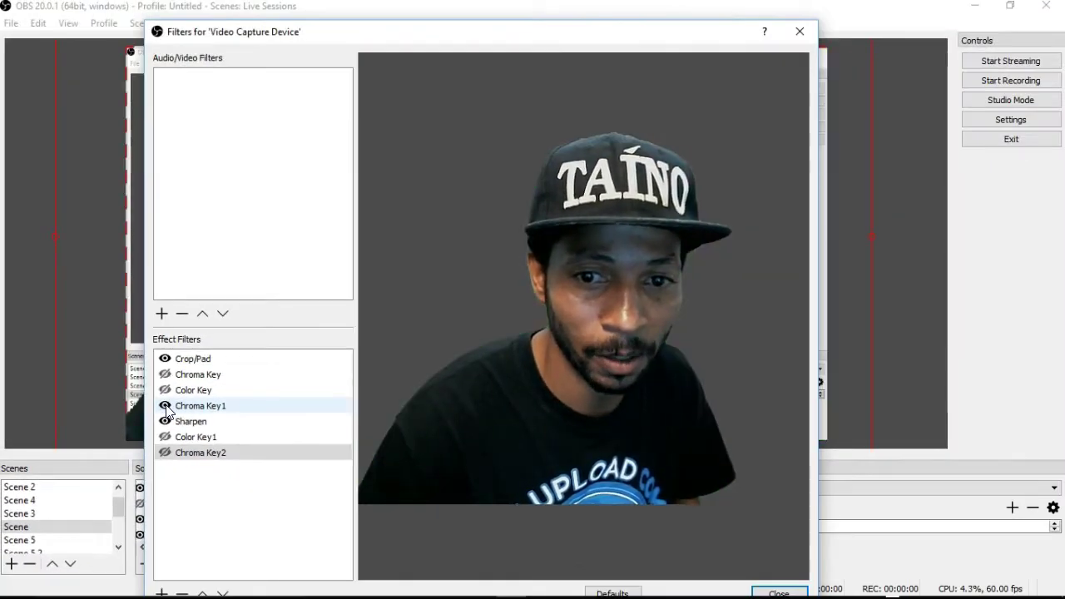
# Step: Reposition and resize the filters window so the camera preview and the whole effect filter list fit on screen
pyautogui.click(262, 241)
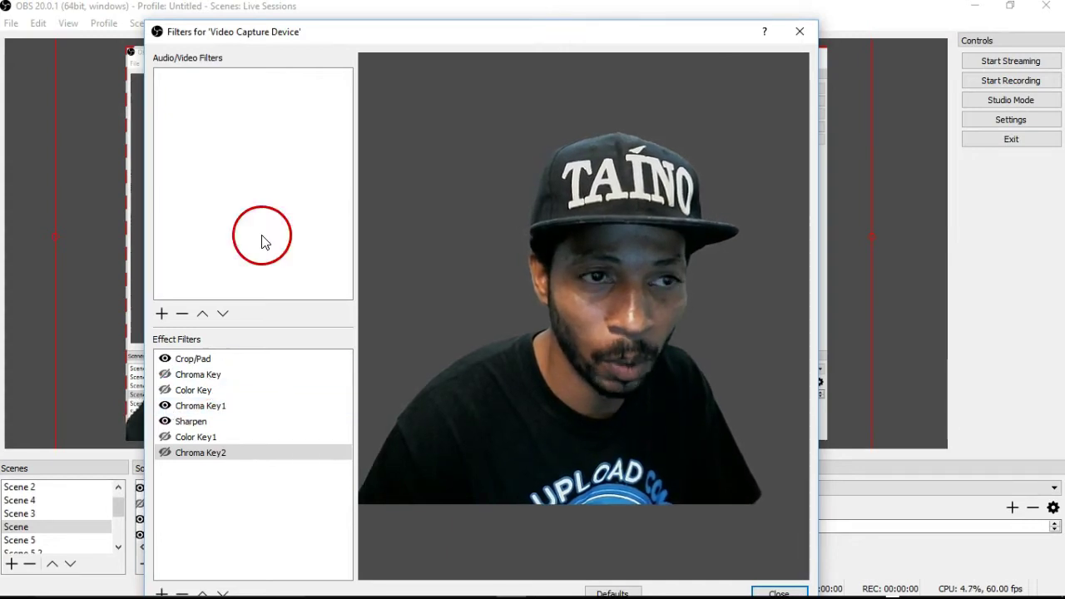
pyautogui.moveTo(416, 28); pyautogui.dragTo(416, 379)
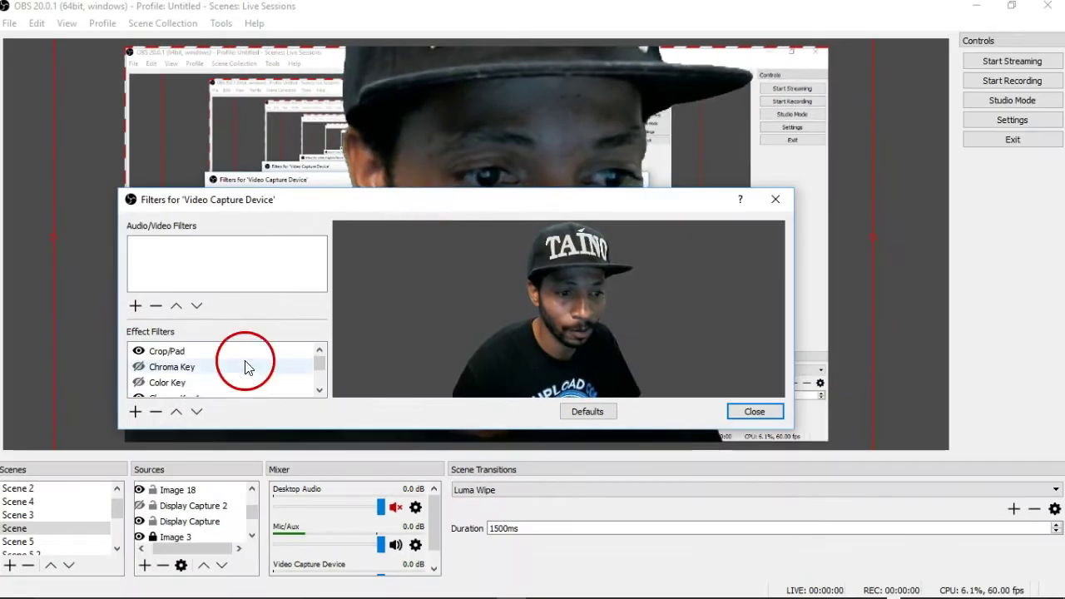
pyautogui.moveTo(451, 205); pyautogui.dragTo(501, 206)
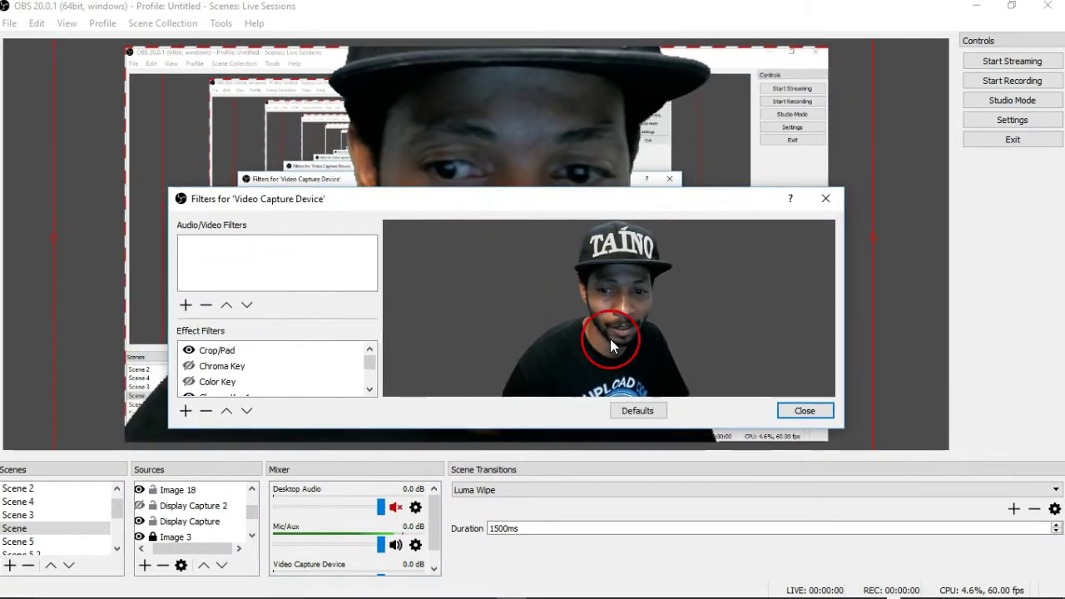
pyautogui.moveTo(564, 427); pyautogui.dragTo(564, 578)
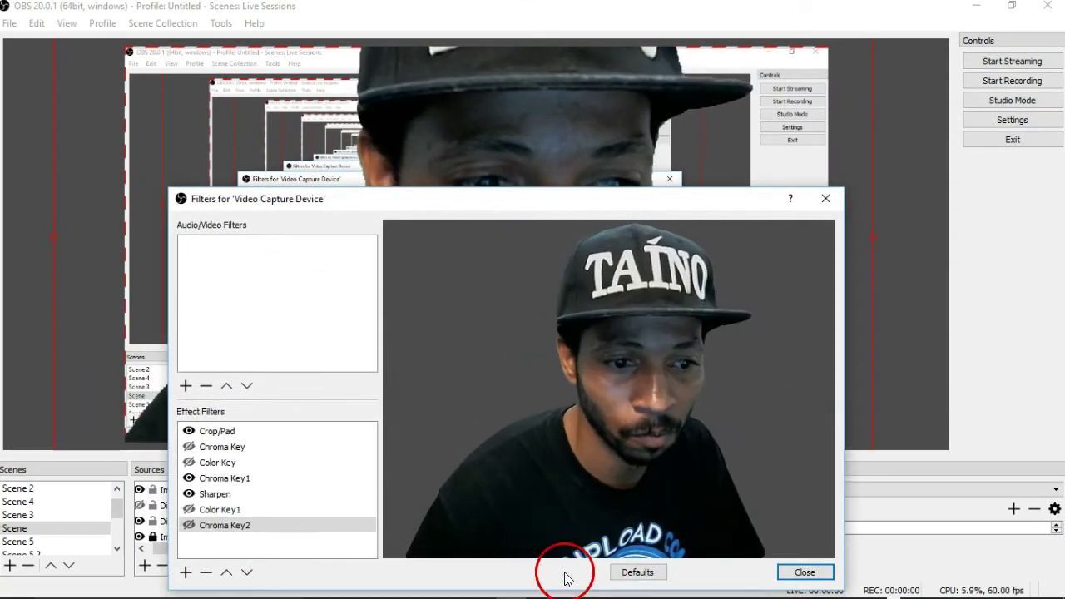
# Step: Disable the Chroma Key1 filter, enable the first Chroma Key filter and show its settings
pyautogui.click(189, 477)
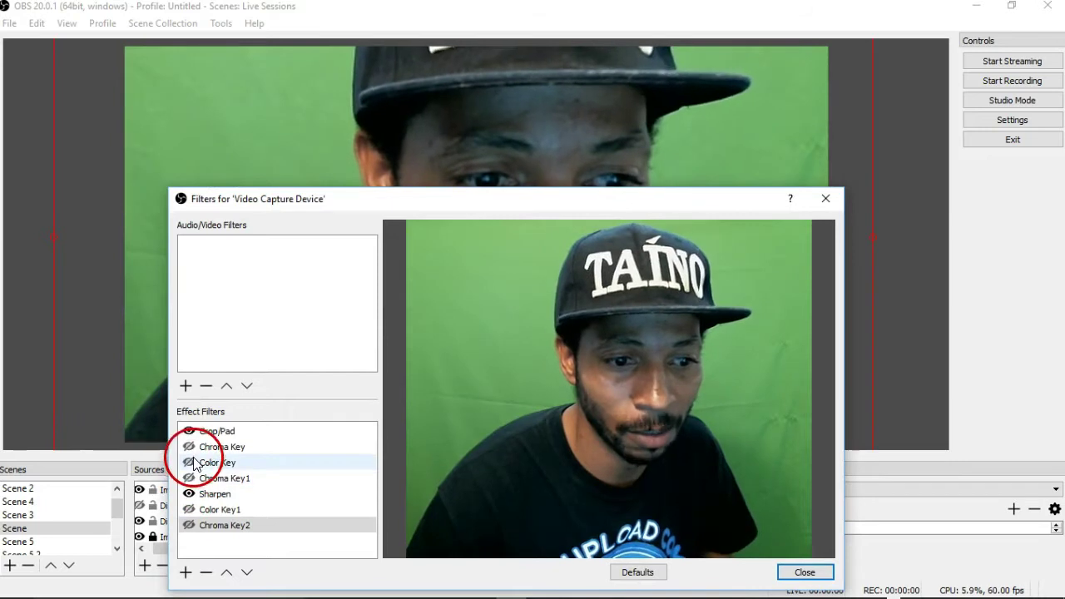
pyautogui.click(190, 448)
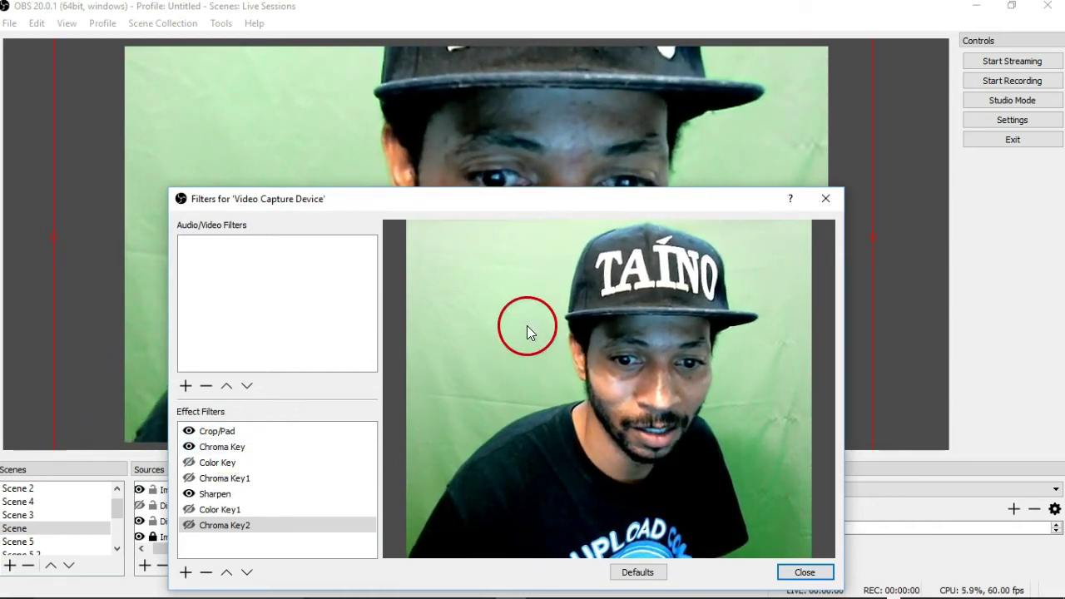
pyautogui.click(241, 447)
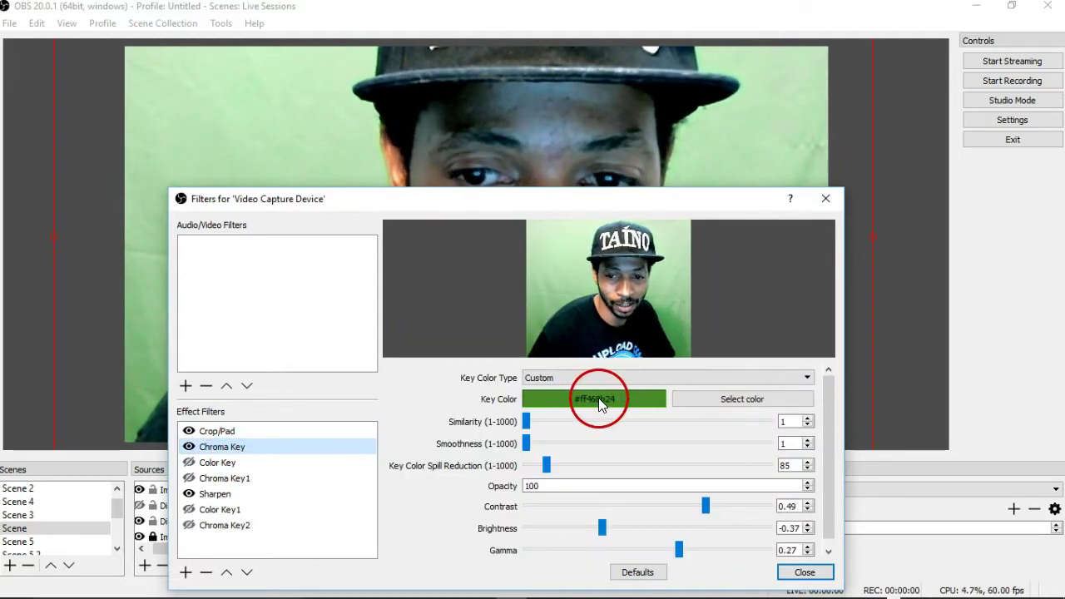
# Step: Sample the green backdrop in the preview as key color #bae4b6 and set the filter's similarity to 72
pyautogui.click(743, 398)
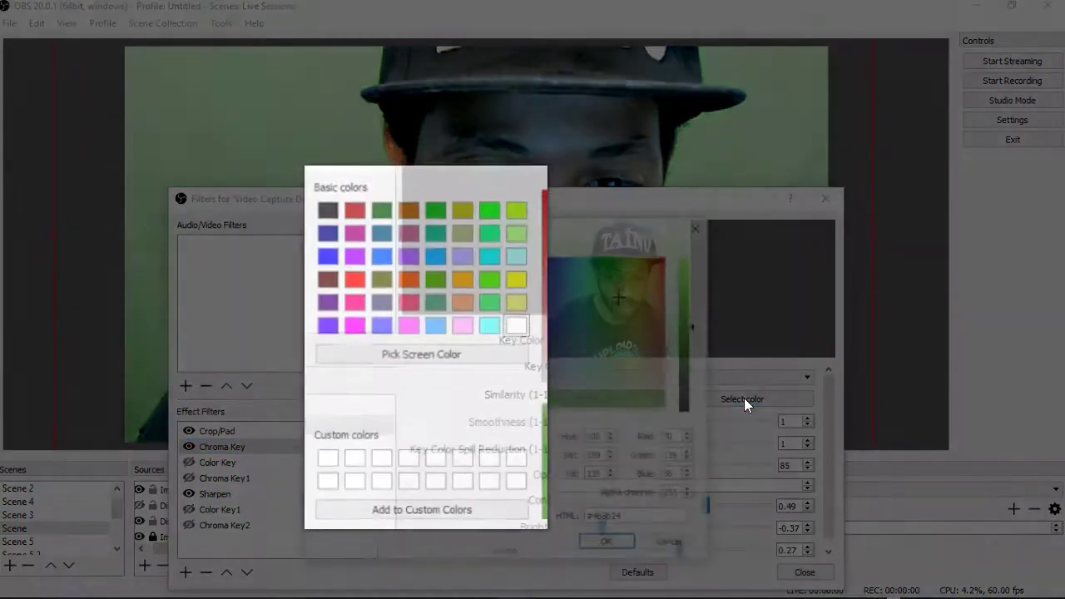
pyautogui.click(431, 350)
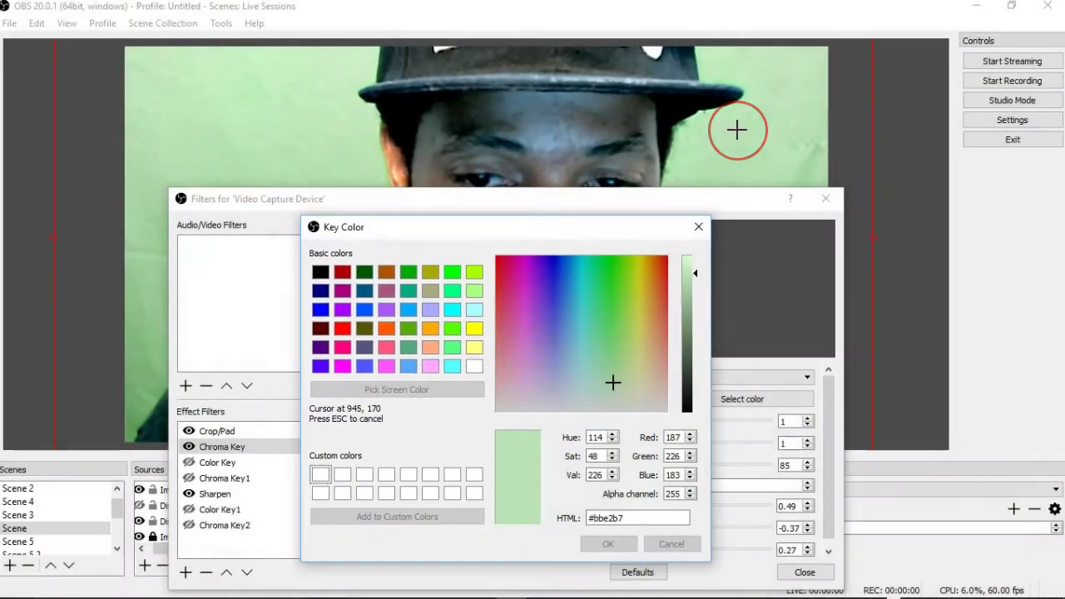
pyautogui.click(737, 130)
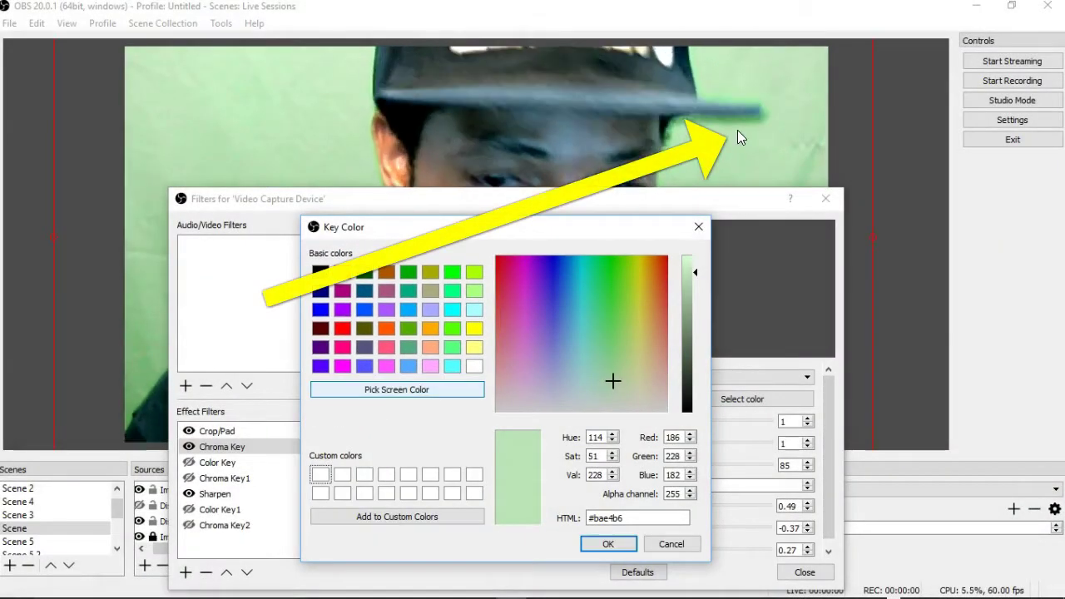
pyautogui.click(615, 542)
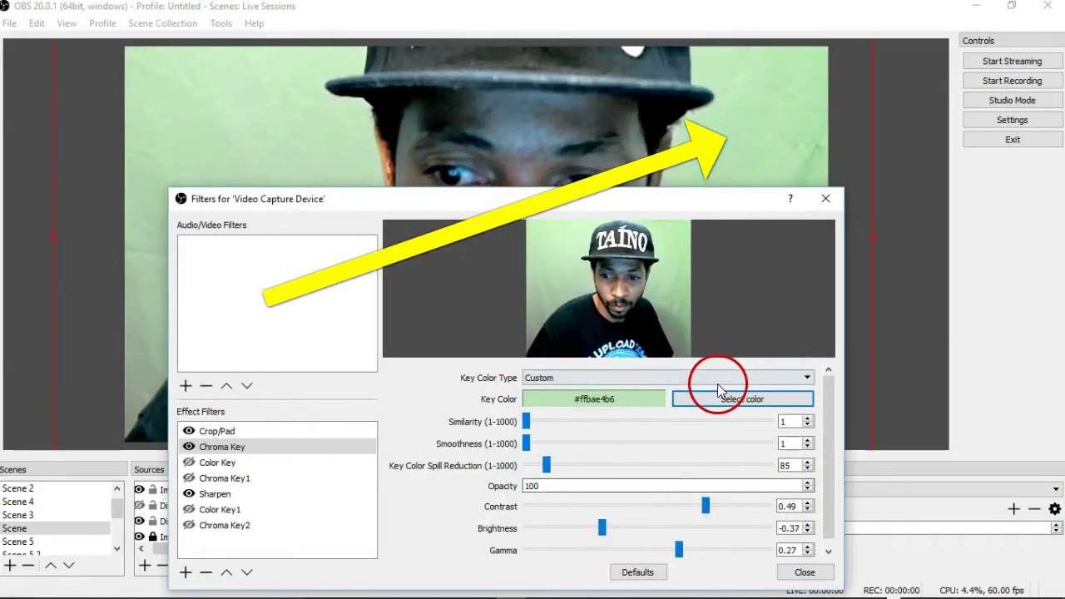
pyautogui.moveTo(527, 421)
pyautogui.mouseDown()
pyautogui.moveTo(593, 422)
pyautogui.moveTo(544, 420)
pyautogui.mouseUp()
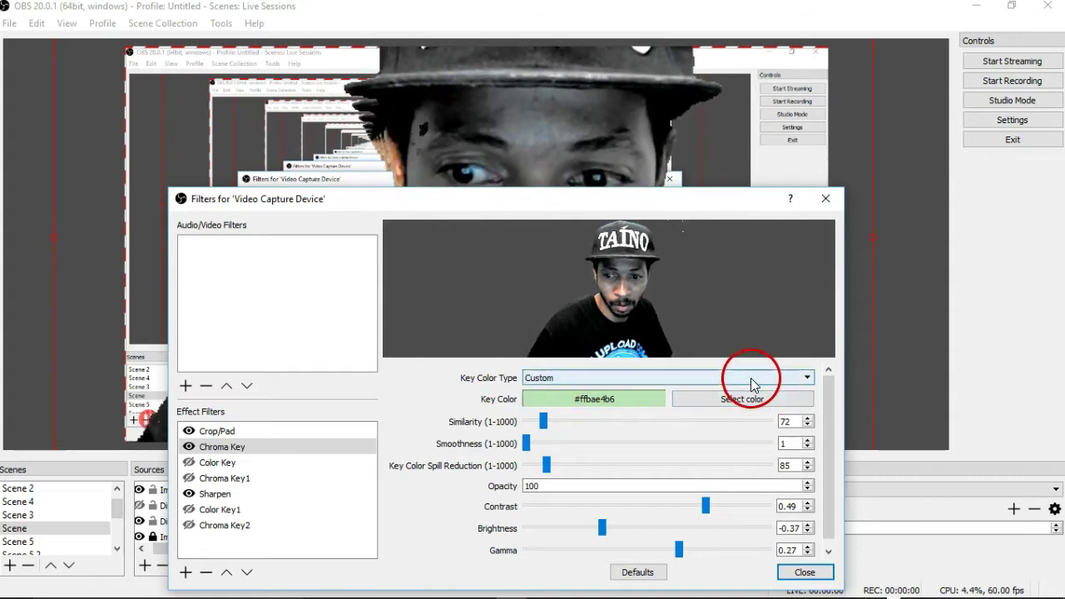
# Step: Try the preset Green key color type for the Chroma Key filter, and return it to Custom
pyautogui.click(642, 378)
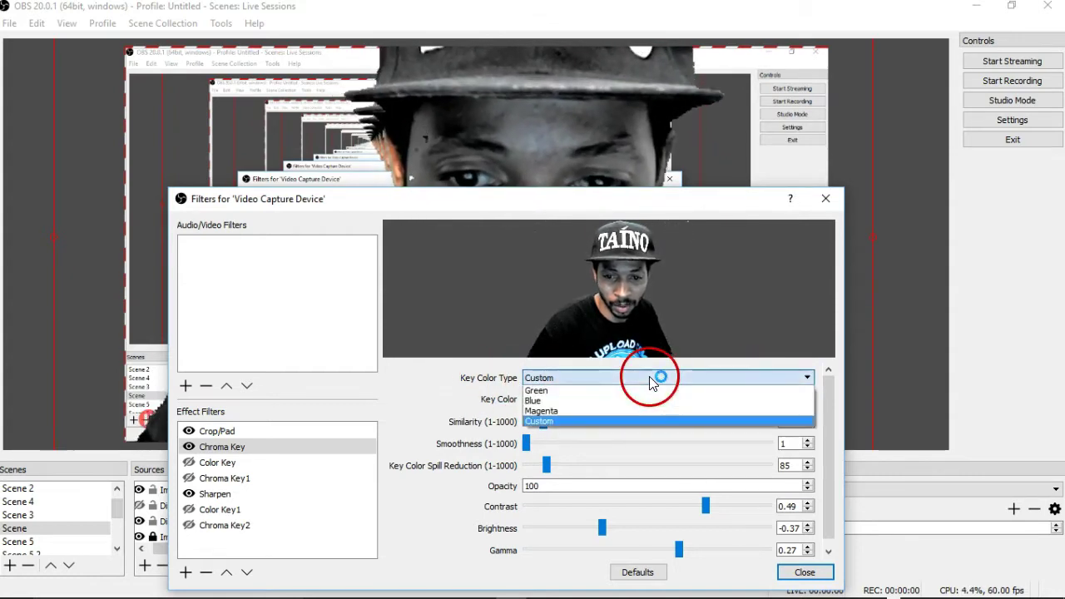
pyautogui.click(641, 391)
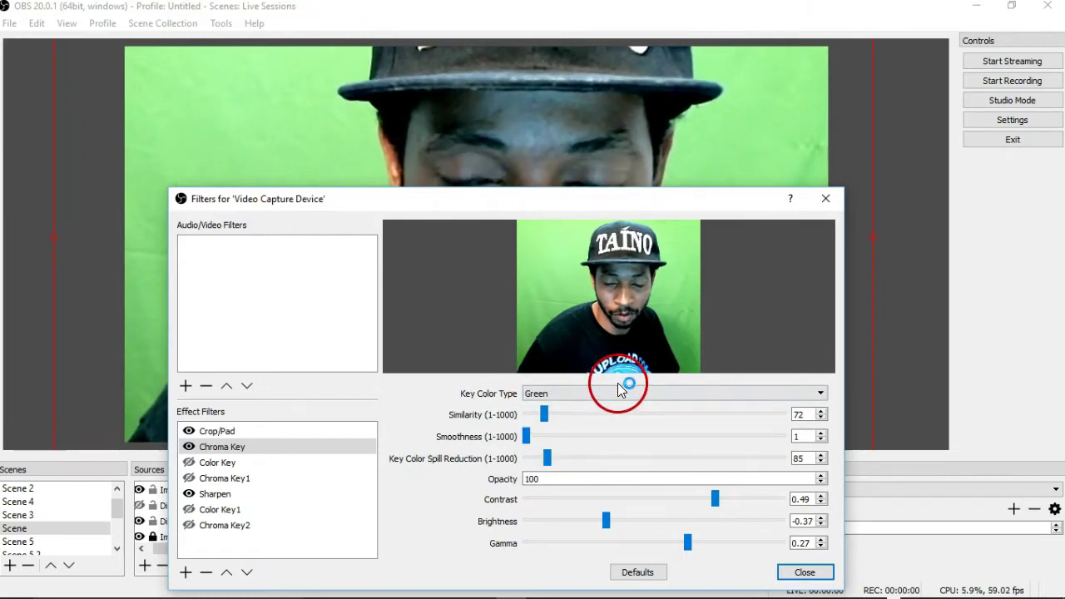
pyautogui.click(600, 393)
pyautogui.click(594, 436)
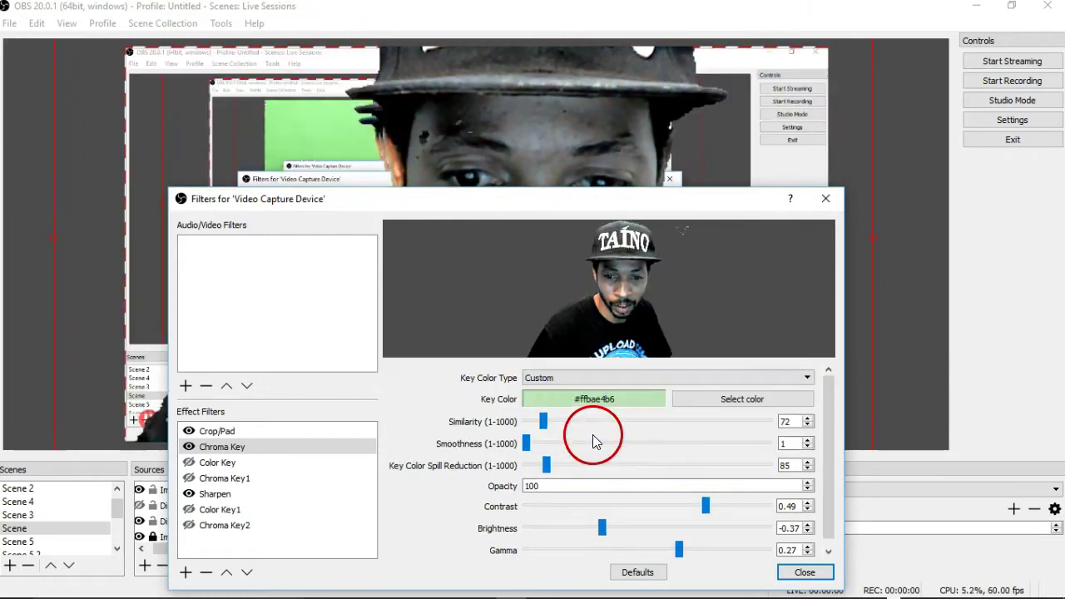
# Step: Set the Chroma Key filter's custom key color to the purple basic color #55007f
pyautogui.click(713, 397)
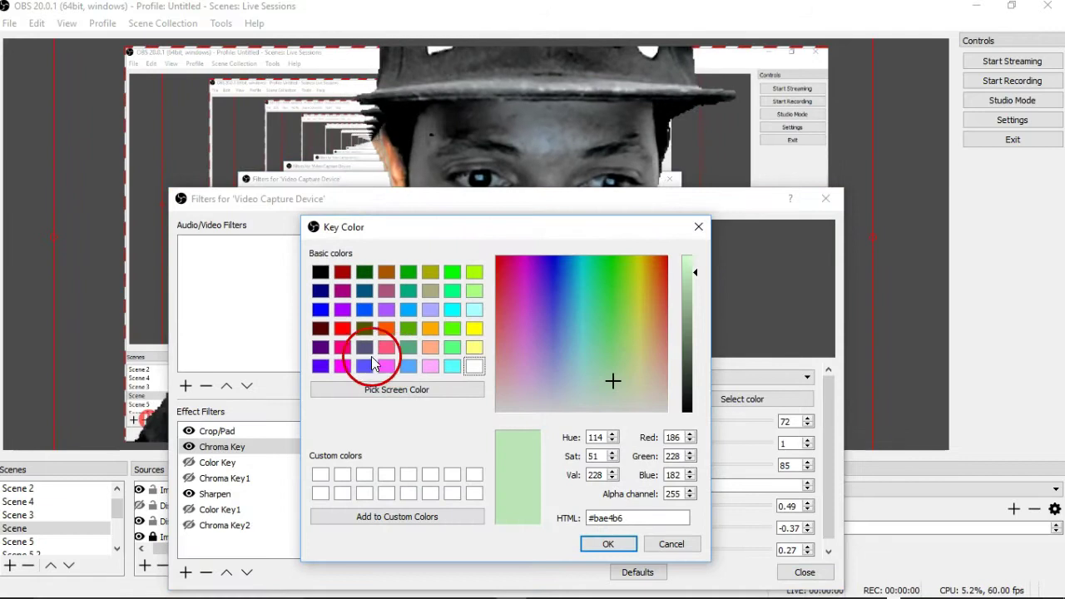
pyautogui.click(320, 347)
pyautogui.click(608, 544)
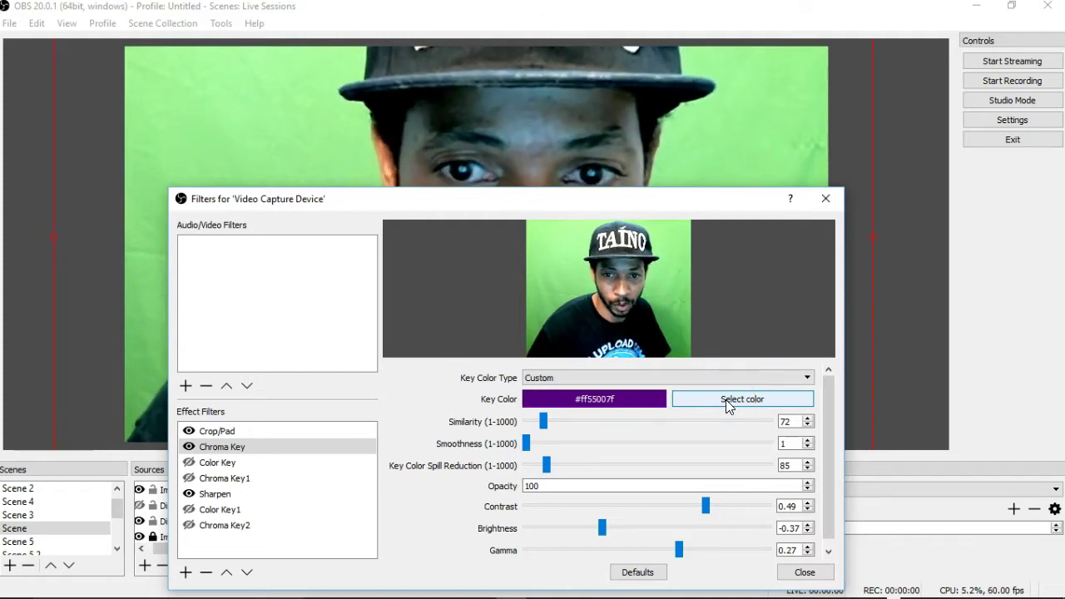
# Step: Move the filters window off the camera image and sample the green backdrop as key color #9ceb8c
pyautogui.moveTo(648, 198); pyautogui.dragTo(546, 233)
pyautogui.moveTo(69, 223); pyautogui.dragTo(832, 201)
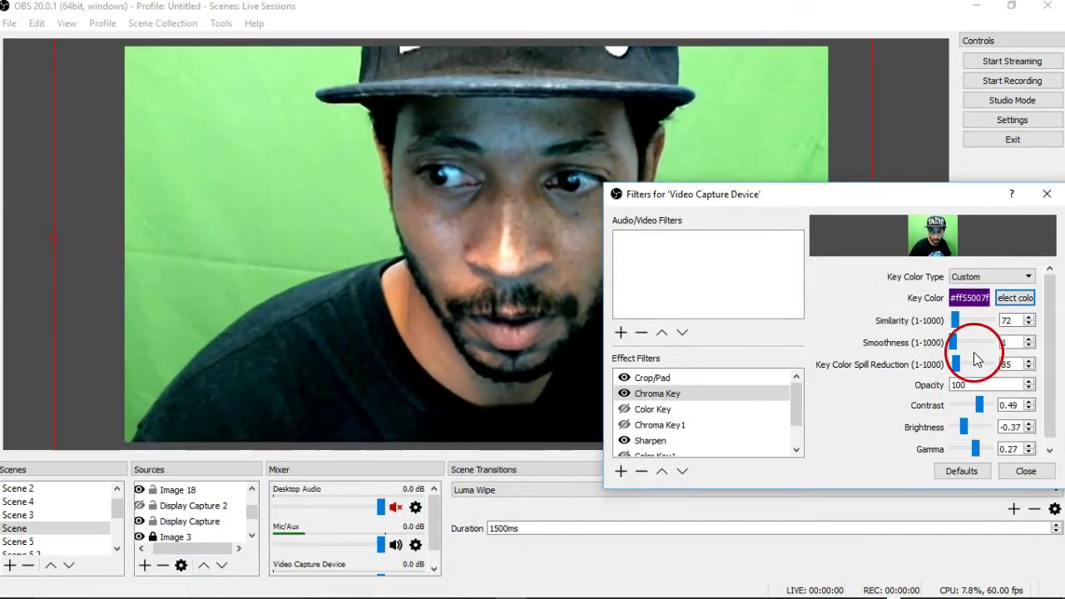
pyautogui.click(1014, 300)
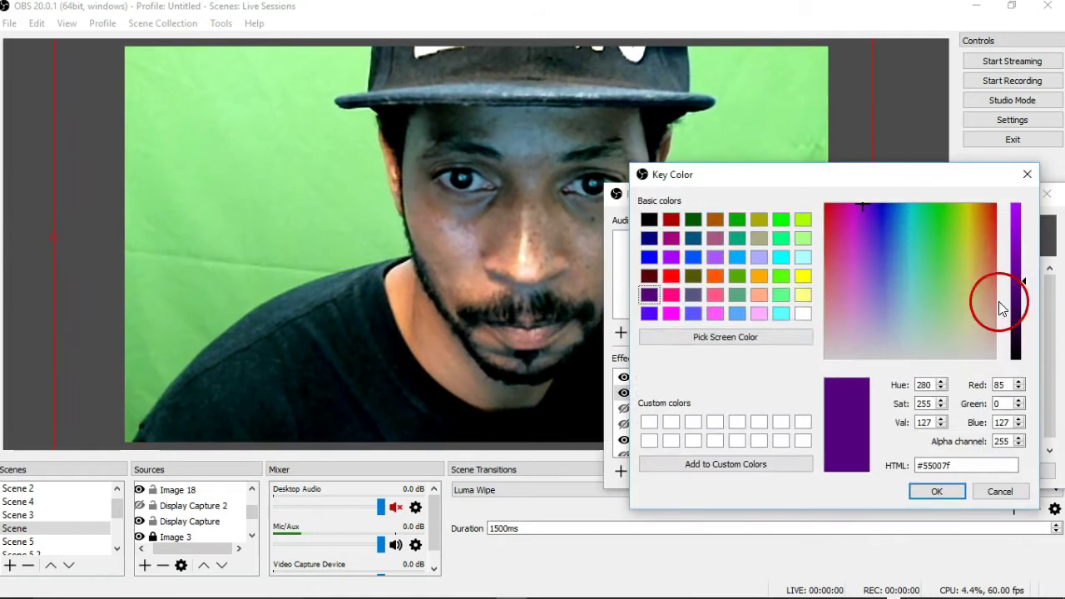
pyautogui.click(727, 336)
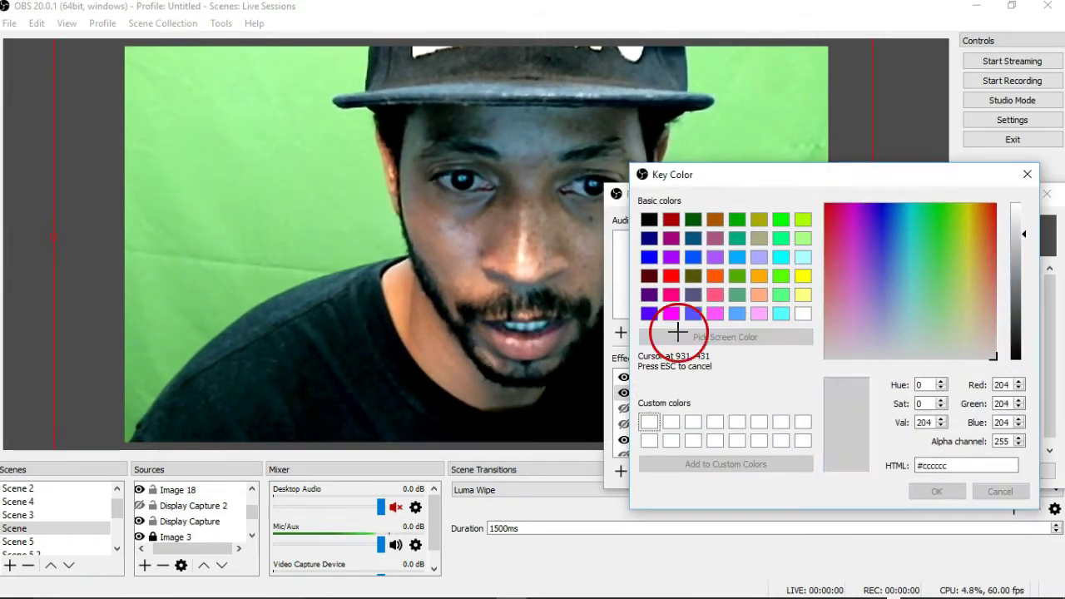
pyautogui.click(313, 192)
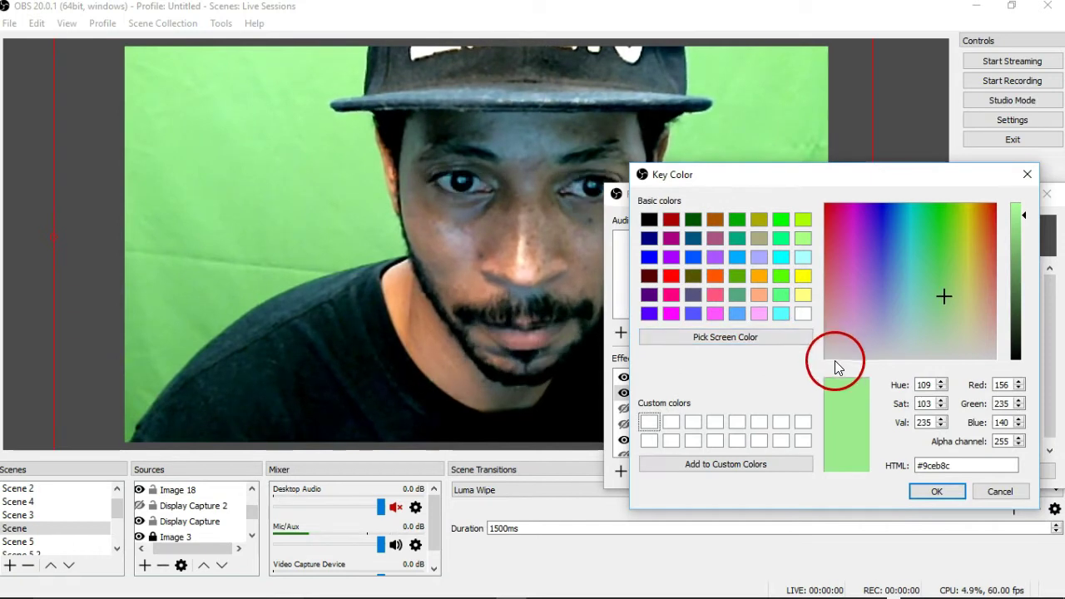
pyautogui.click(937, 491)
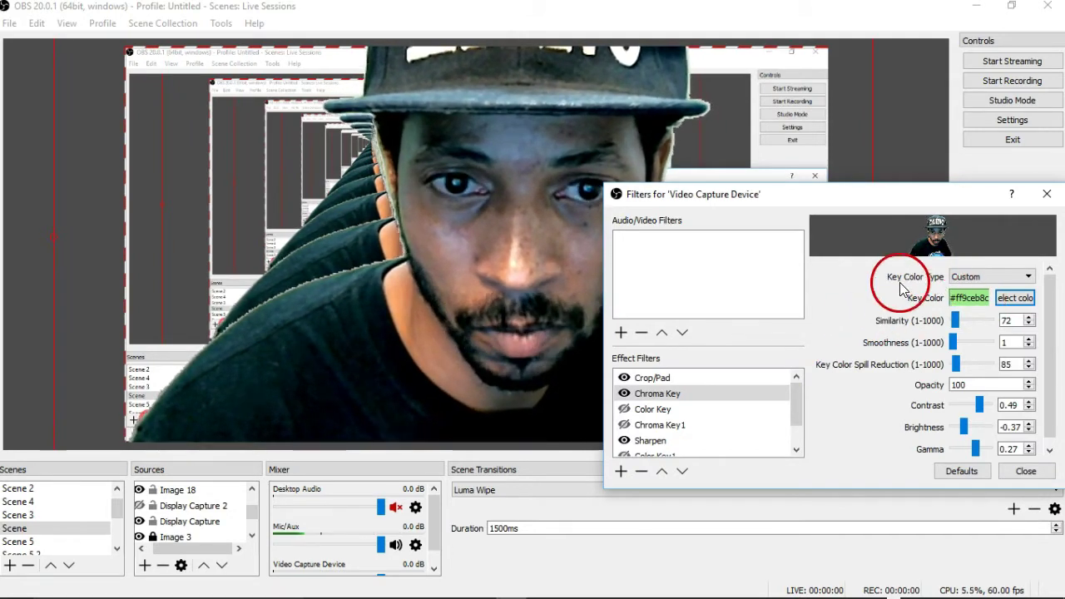
# Step: Switch the Chroma Key filter's key color type to Green and raise the similarity to 469
pyautogui.click(1018, 280)
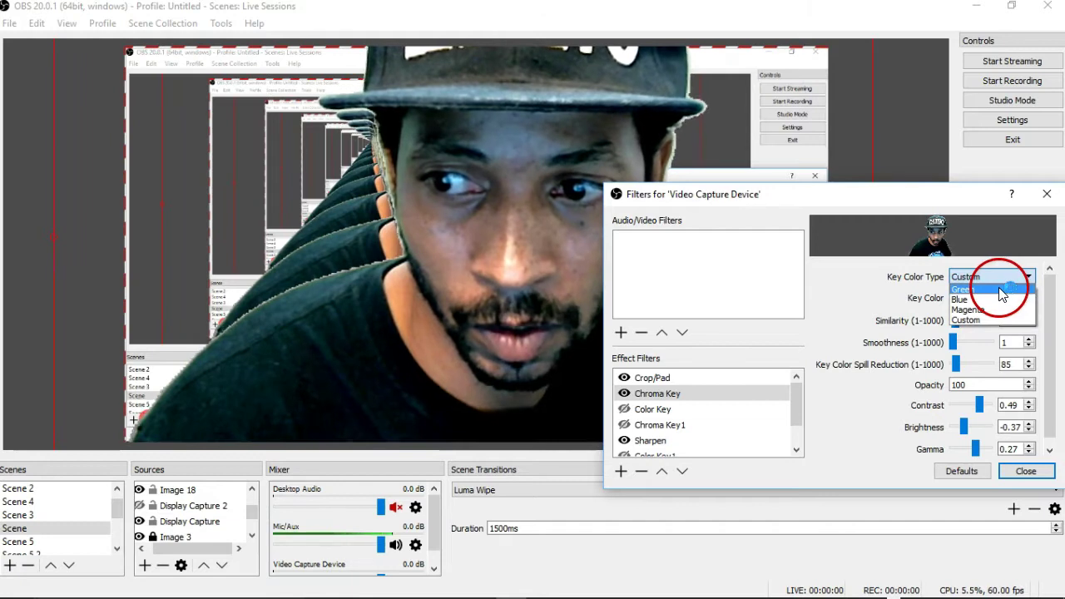
pyautogui.click(999, 289)
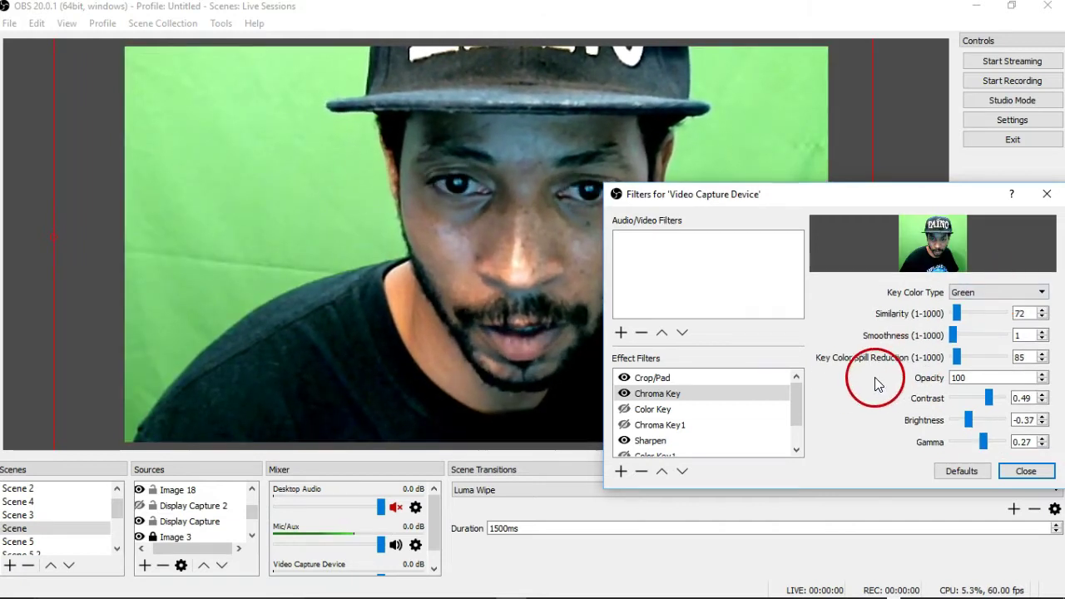
pyautogui.moveTo(962, 308); pyautogui.dragTo(978, 313)
pyautogui.click(955, 335)
# Step: Fine-tune the Chroma Key filter to a key color spill reduction of 126 and a similarity of 454
pyautogui.moveTo(949, 356); pyautogui.dragTo(961, 359)
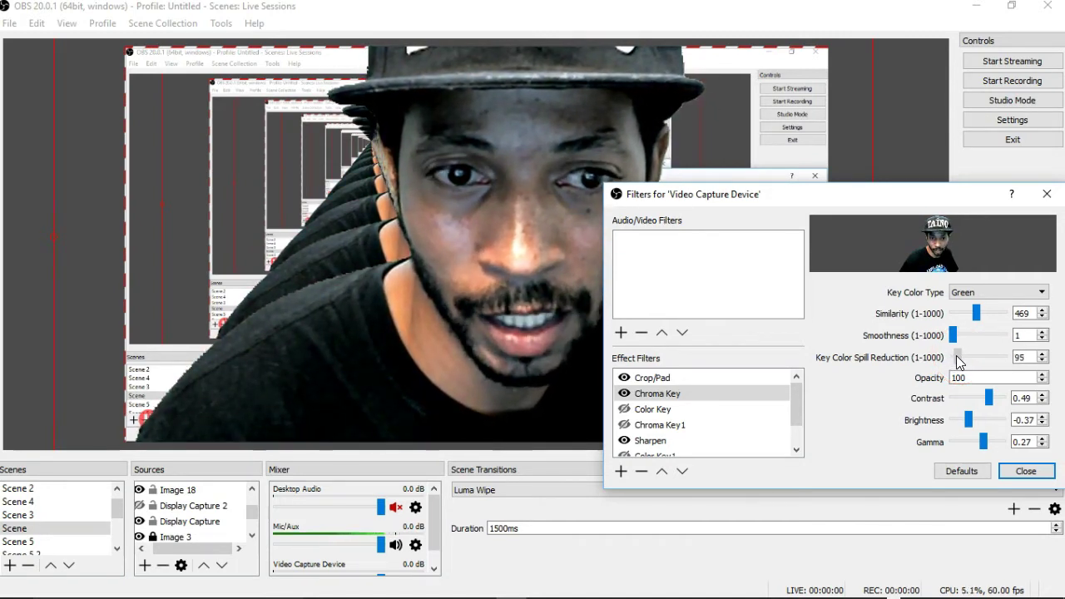
pyautogui.moveTo(951, 359); pyautogui.dragTo(955, 359)
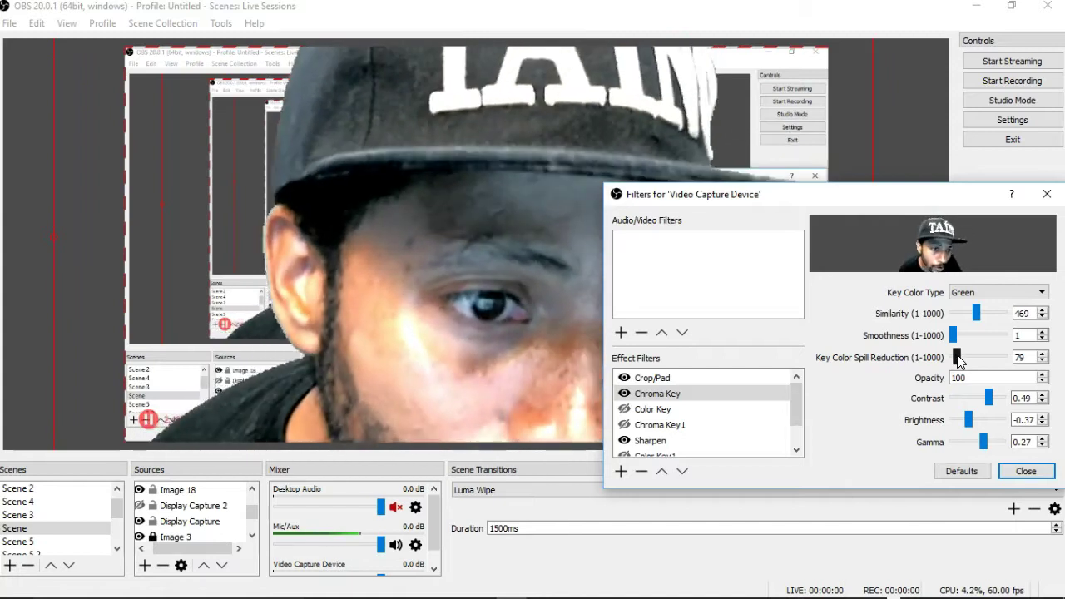
pyautogui.click(958, 356)
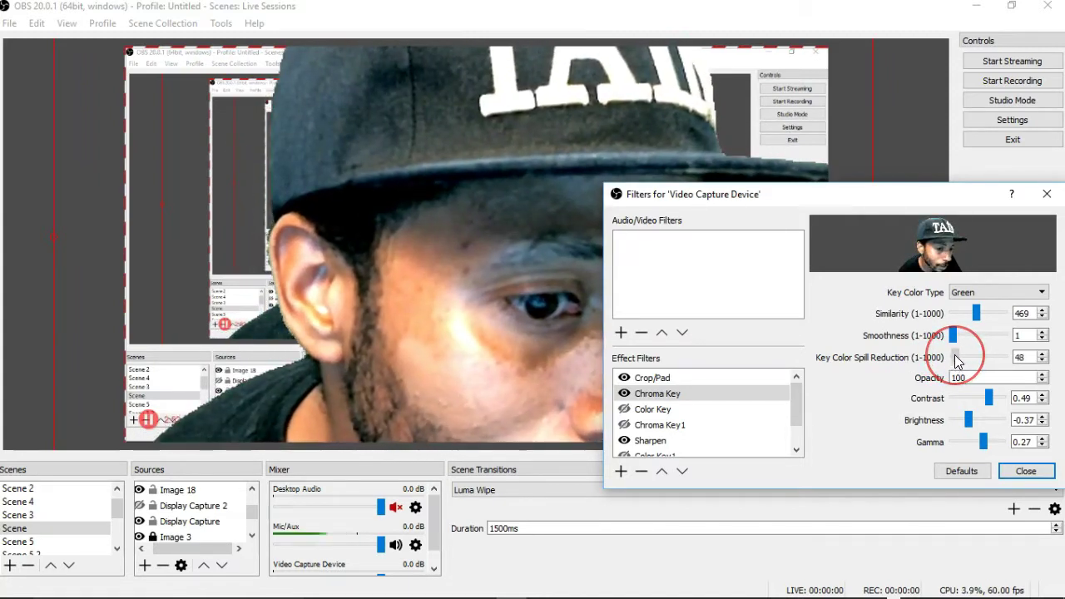
pyautogui.moveTo(954, 354); pyautogui.dragTo(953, 333)
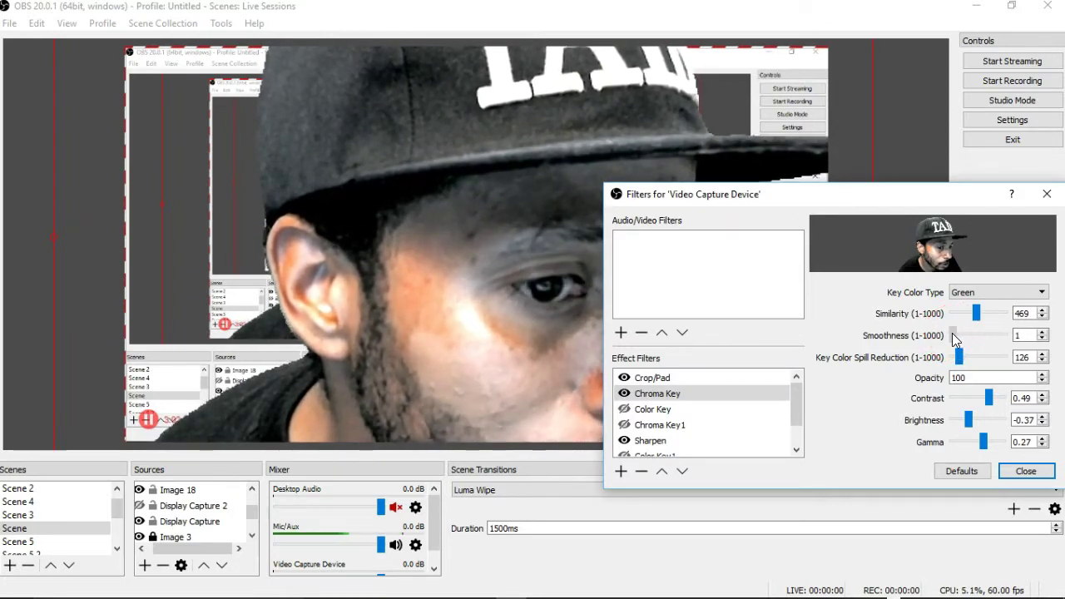
pyautogui.moveTo(949, 334); pyautogui.dragTo(974, 311)
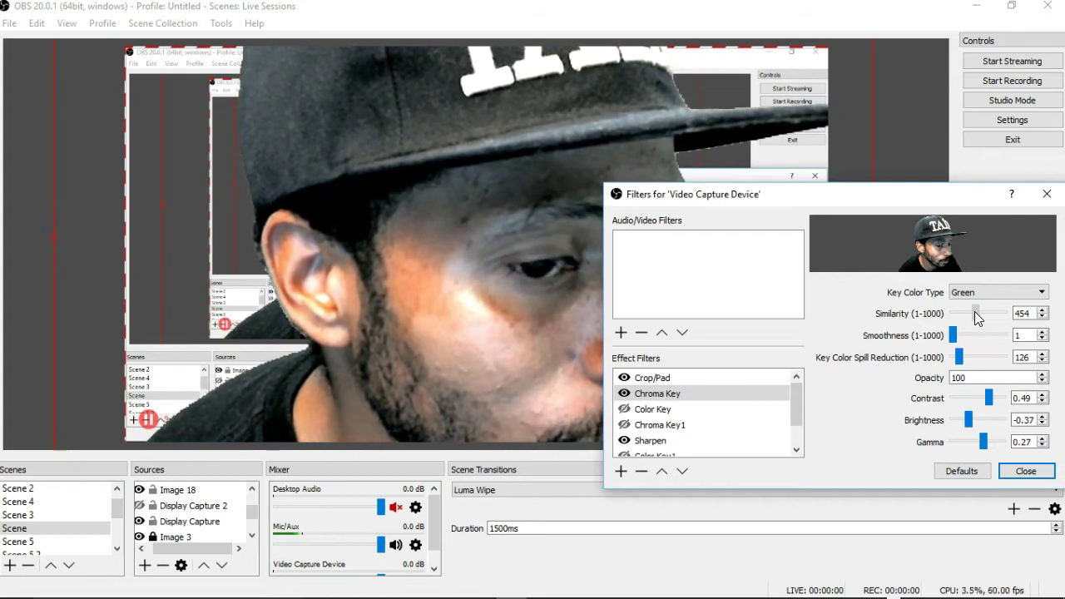
pyautogui.click(752, 320)
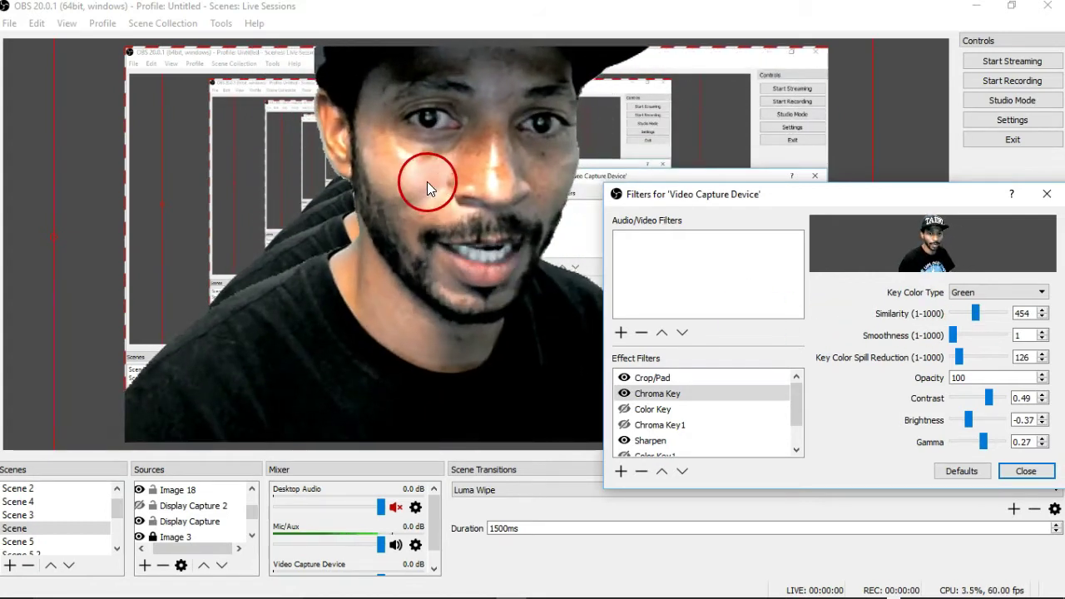
# Step: Select the Video Capture Device source in the current scene
pyautogui.click(728, 93)
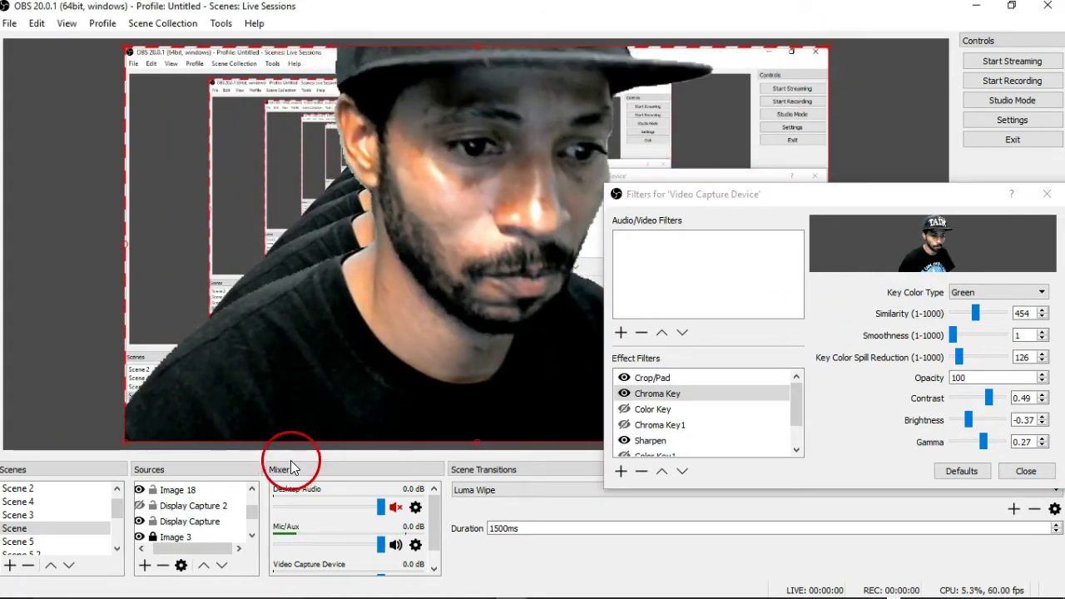
pyautogui.scroll(2, 221, 519)
pyautogui.click(209, 492)
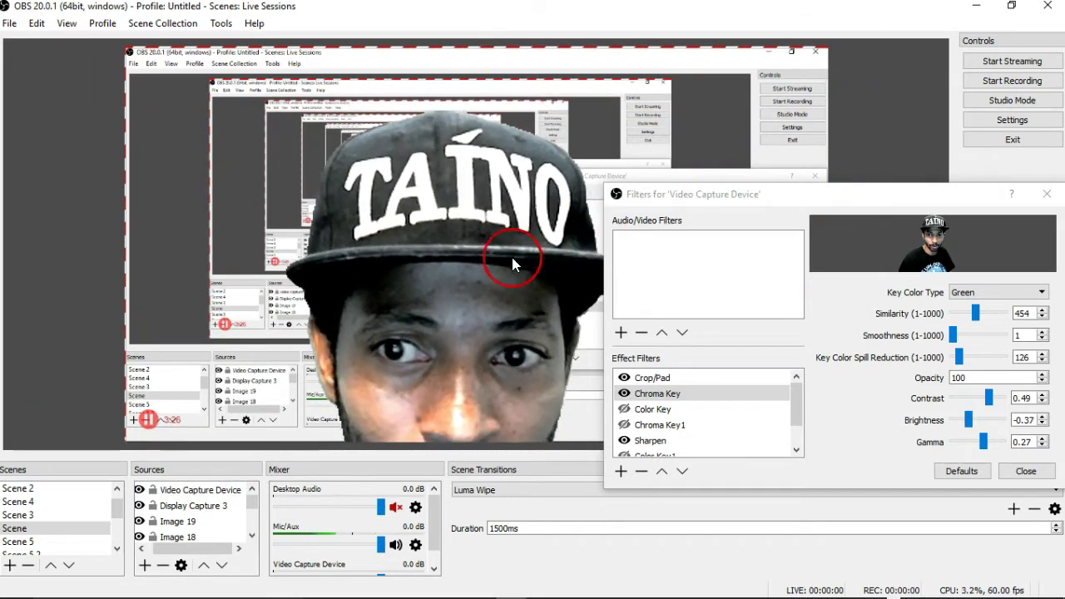
# Step: Scale the webcam source to about half the canvas width in its lower-left corner and hide the Display Capture 3 source
pyautogui.click(189, 492)
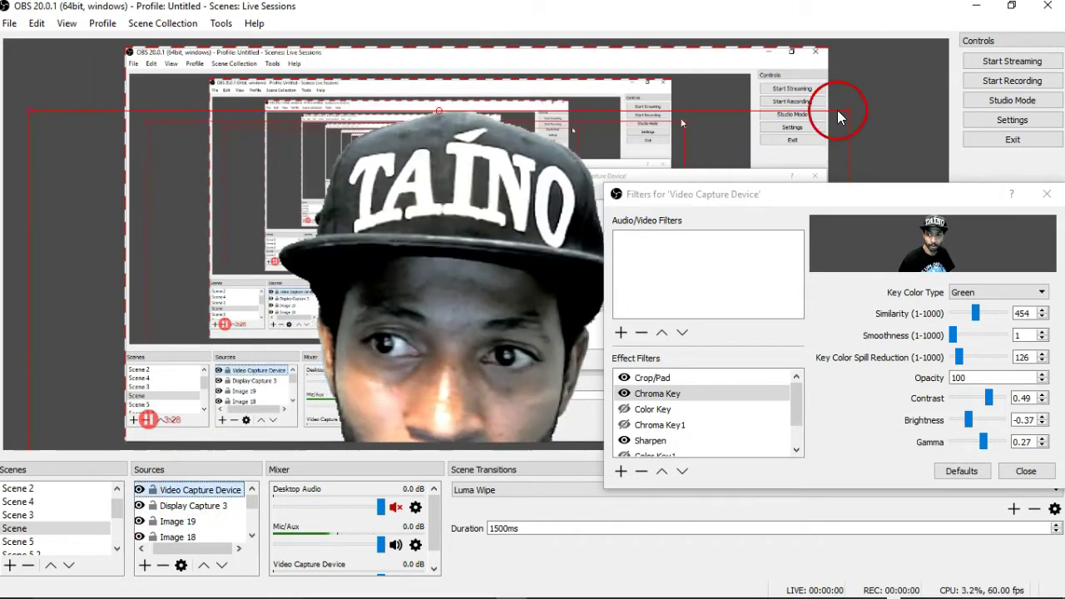
pyautogui.moveTo(847, 110); pyautogui.dragTo(356, 281)
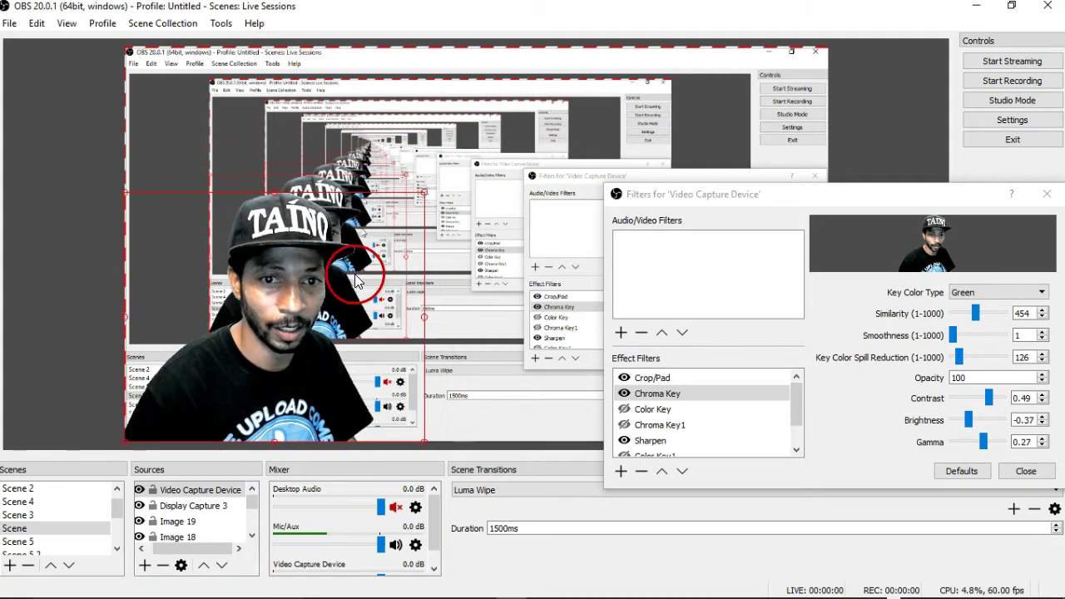
pyautogui.click(139, 505)
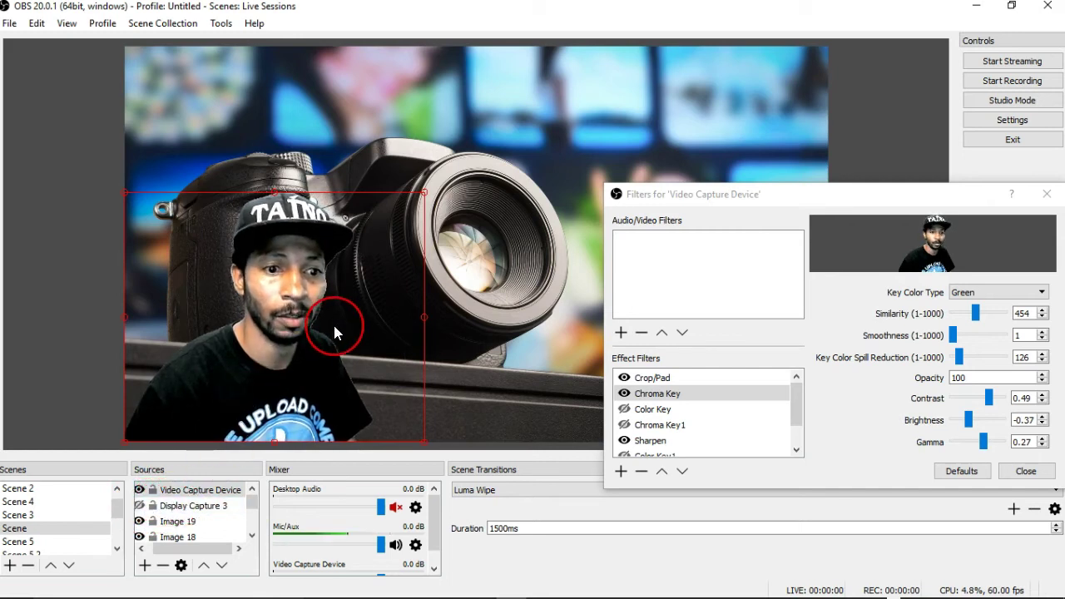
pyautogui.moveTo(423, 196); pyautogui.dragTo(492, 136)
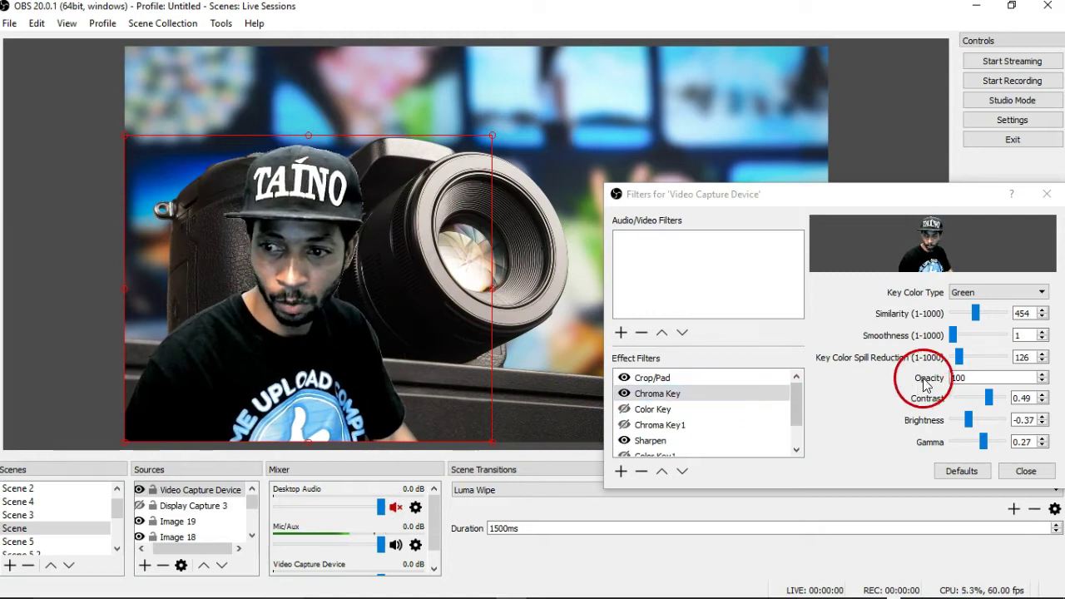
# Step: Raise the Chroma Key filter's smoothness to 32
pyautogui.moveTo(951, 338); pyautogui.dragTo(954, 336)
pyautogui.click(900, 340)
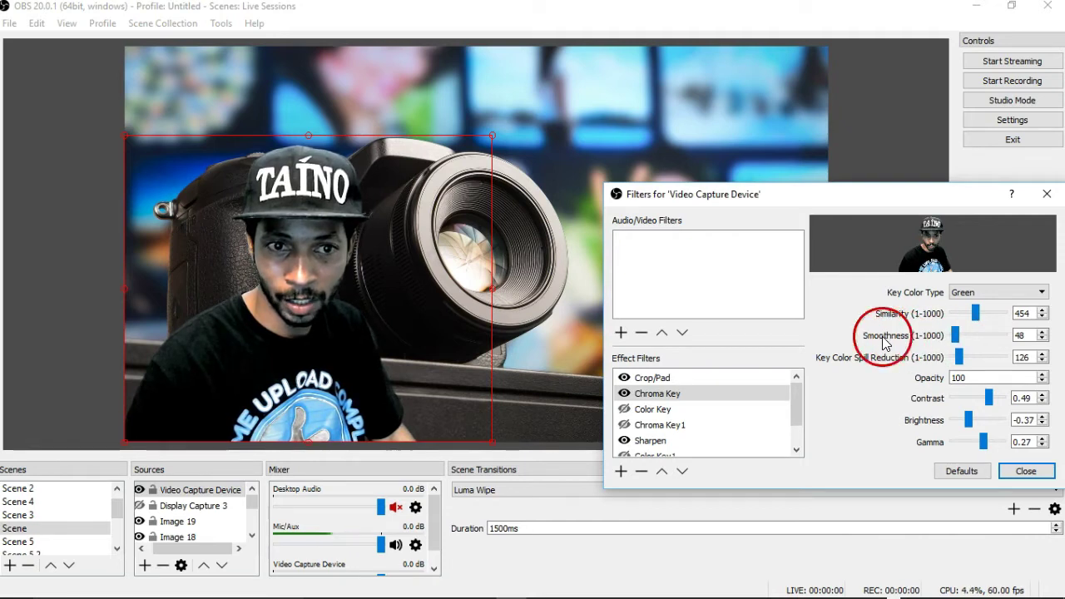
pyautogui.click(975, 315)
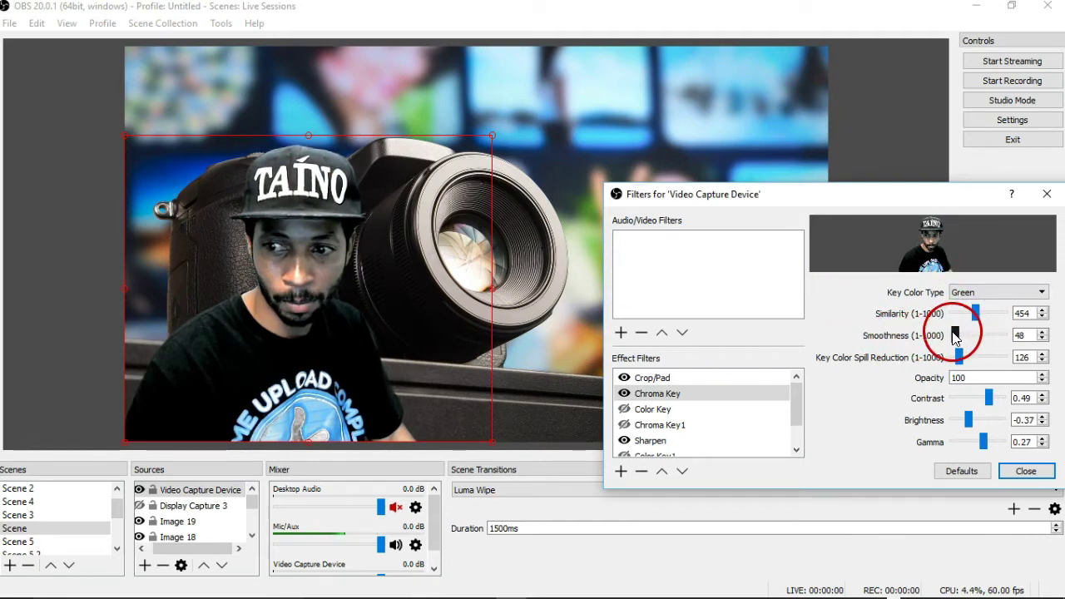
pyautogui.moveTo(950, 334); pyautogui.dragTo(951, 333)
pyautogui.click(842, 339)
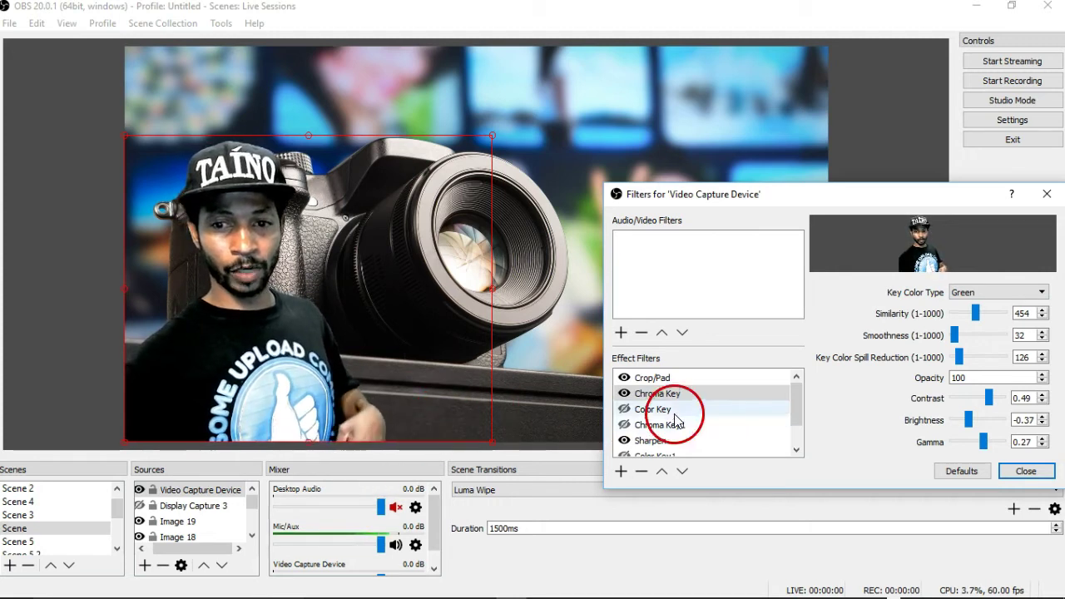
# Step: Temporarily swap the Chroma Key filter for Chroma Key1 to compare the two looks, and restore Chroma Key
pyautogui.click(626, 396)
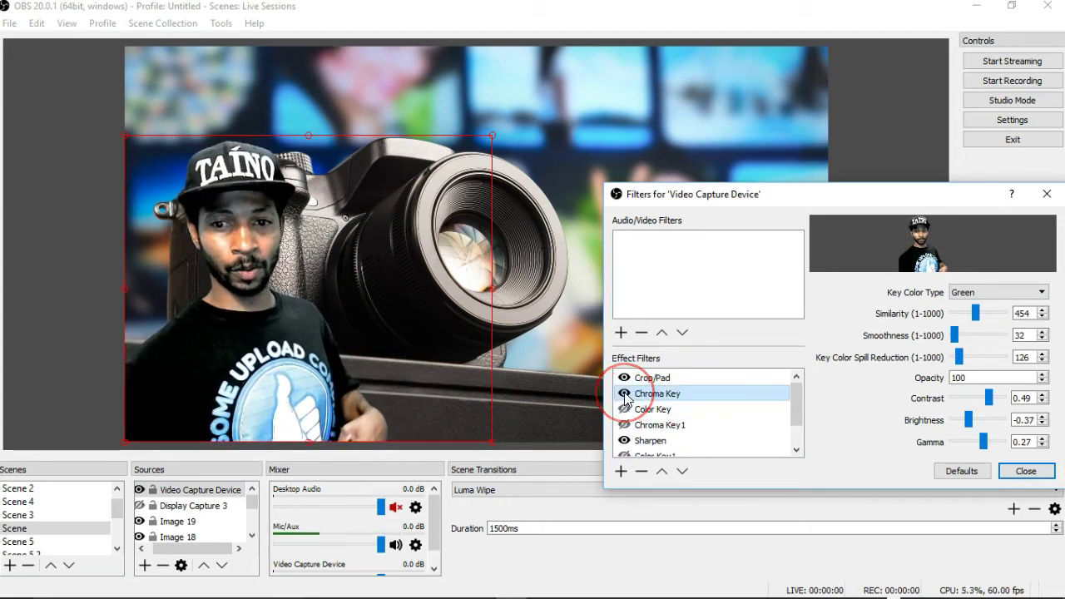
pyautogui.click(625, 394)
pyautogui.click(625, 425)
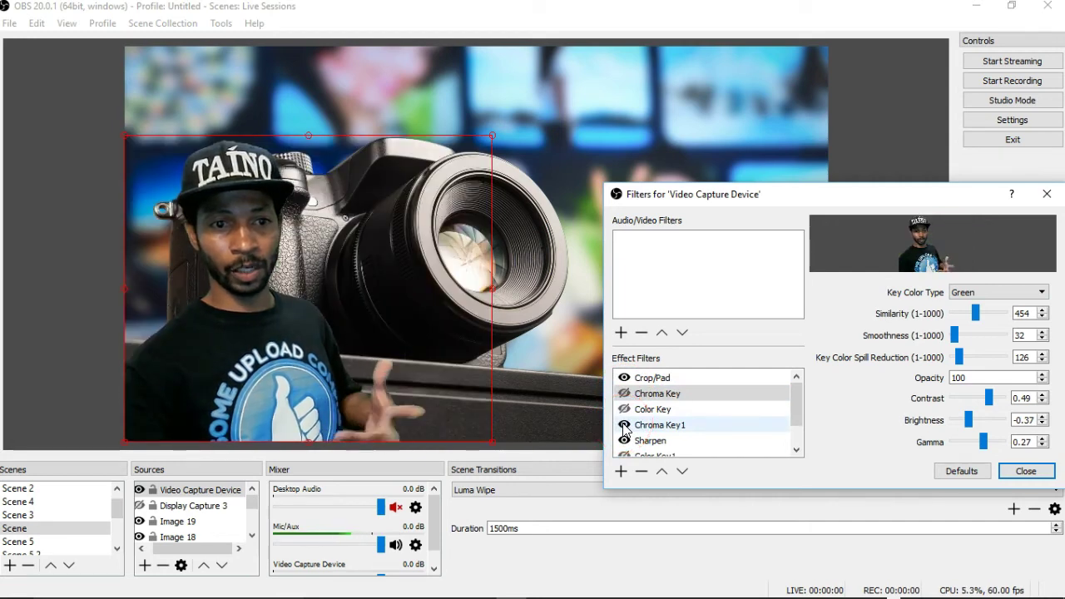
pyautogui.click(655, 413)
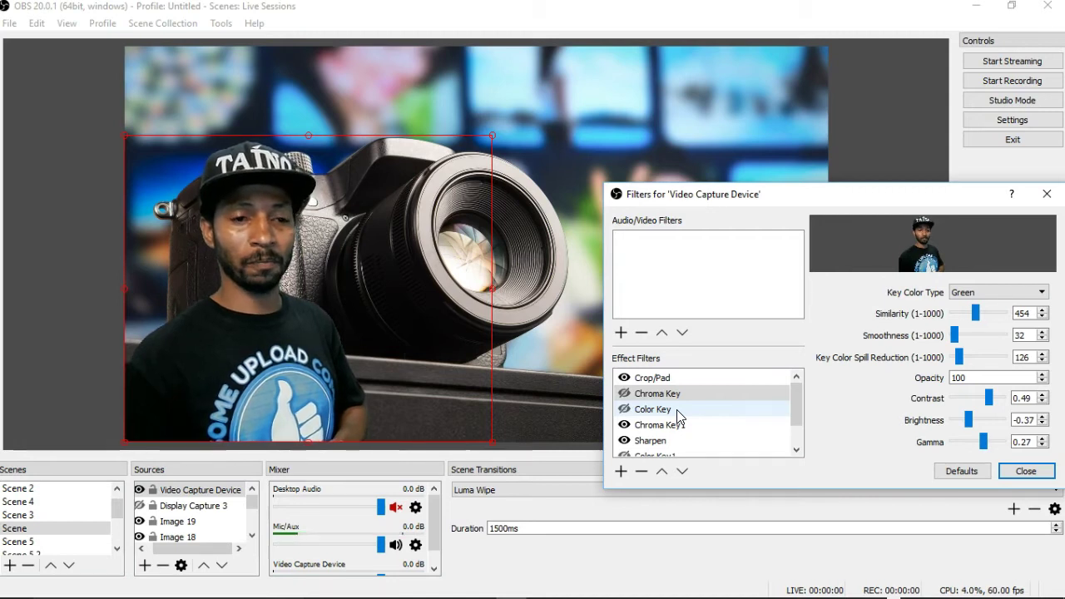
pyautogui.click(624, 425)
pyautogui.click(624, 394)
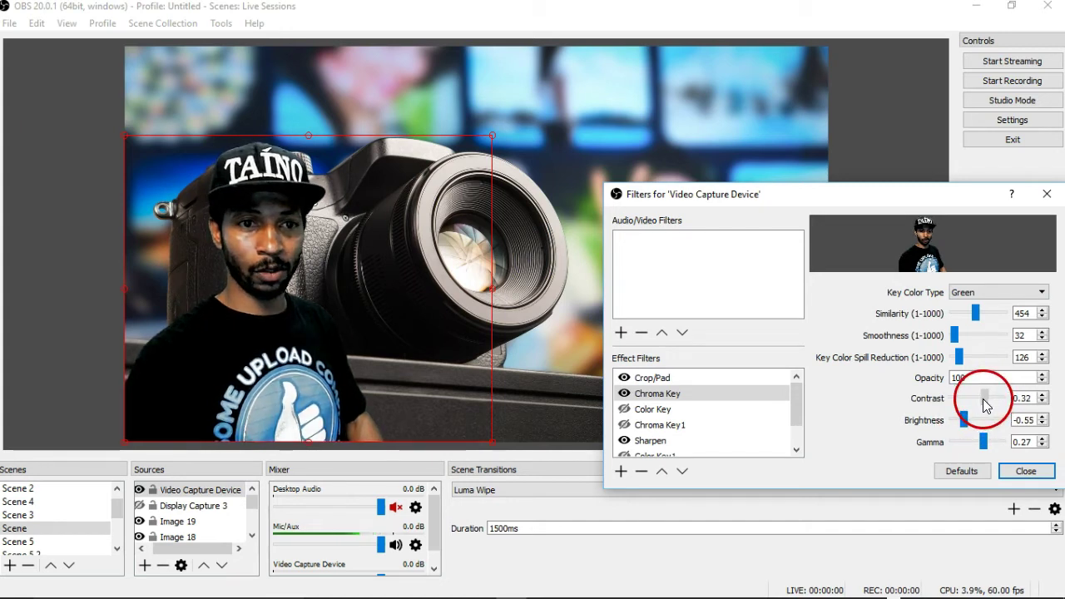
# Step: Set the Chroma Key filter's contrast to 0.19, brightness to -0.55 and gamma to 0.29, and reposition and enlarge the filters window
pyautogui.moveTo(986, 398); pyautogui.dragTo(983, 398)
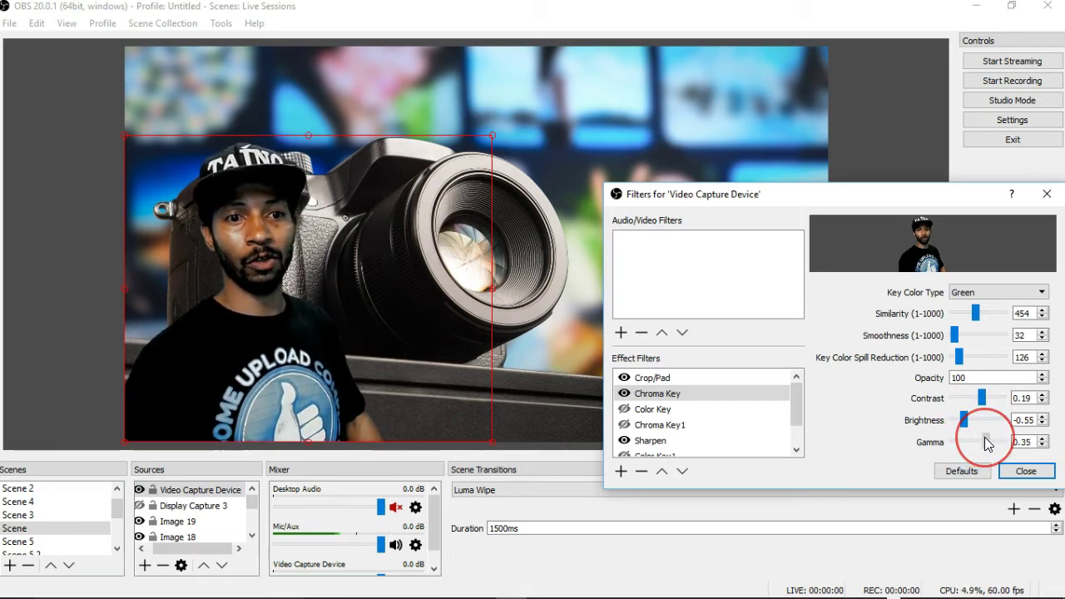
pyautogui.moveTo(988, 436); pyautogui.dragTo(982, 436)
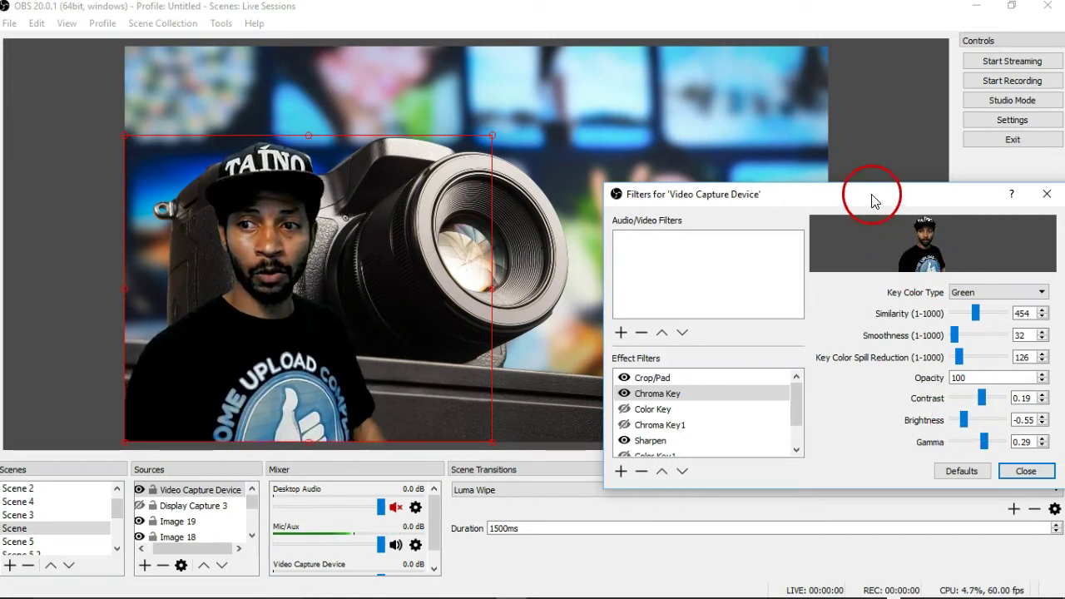
pyautogui.moveTo(872, 200); pyautogui.dragTo(760, 144)
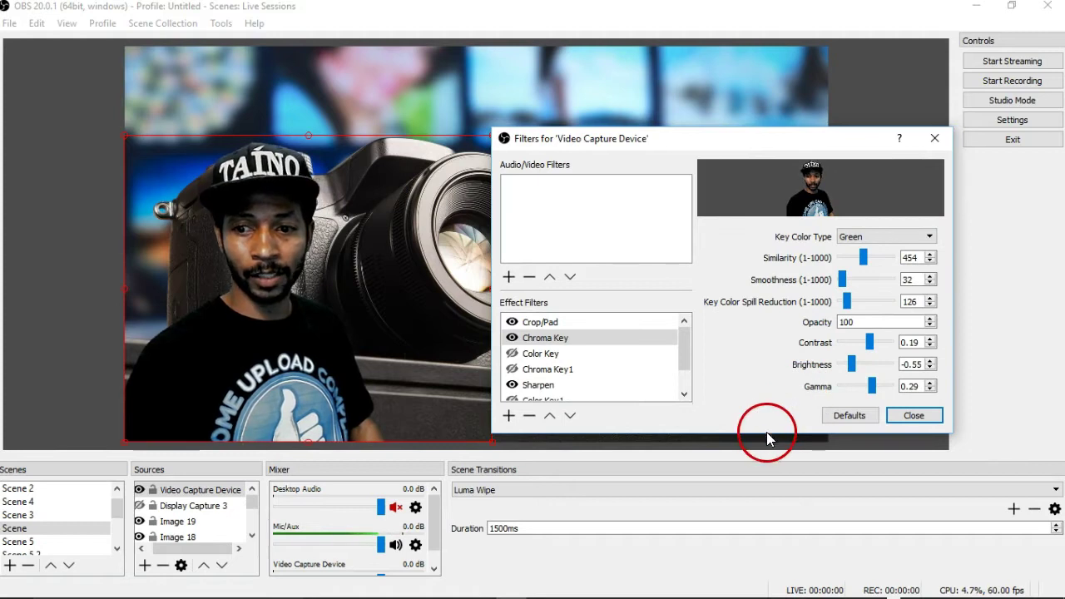
pyautogui.moveTo(766, 432); pyautogui.dragTo(778, 535)
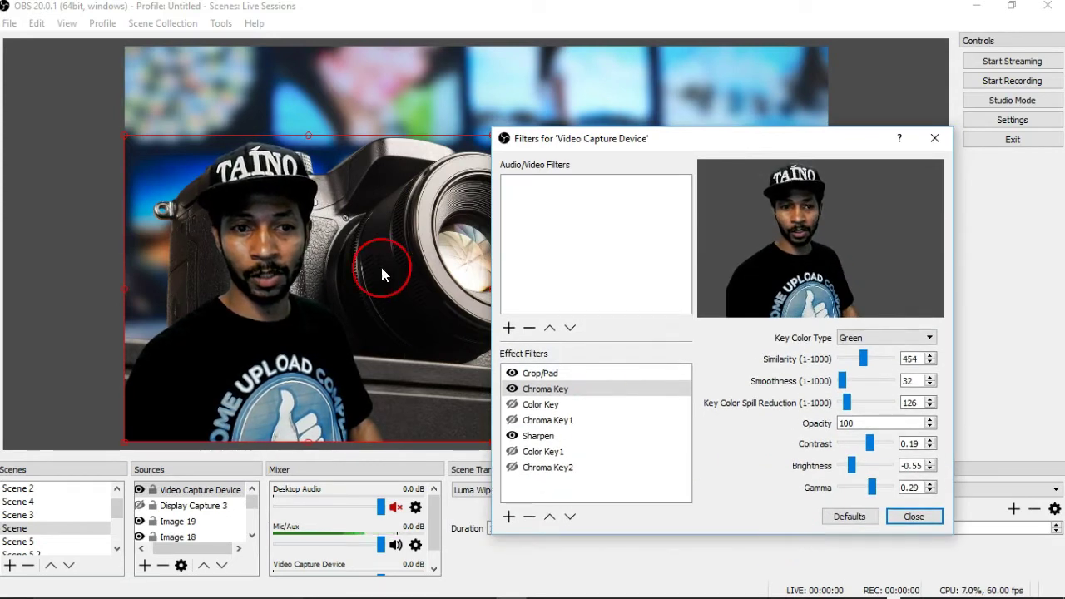
# Step: Temporarily enlarge the webcam source on the canvas to examine the keyed edges up close, and scale it back to about half the canvas width
pyautogui.moveTo(306, 135); pyautogui.dragTo(435, 177)
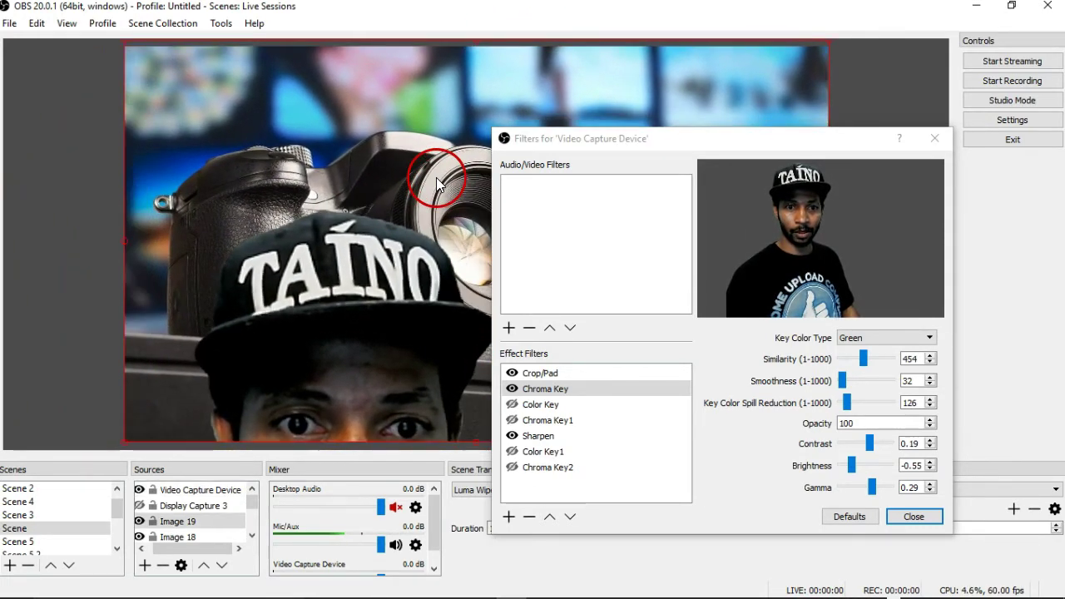
pyautogui.click(363, 403)
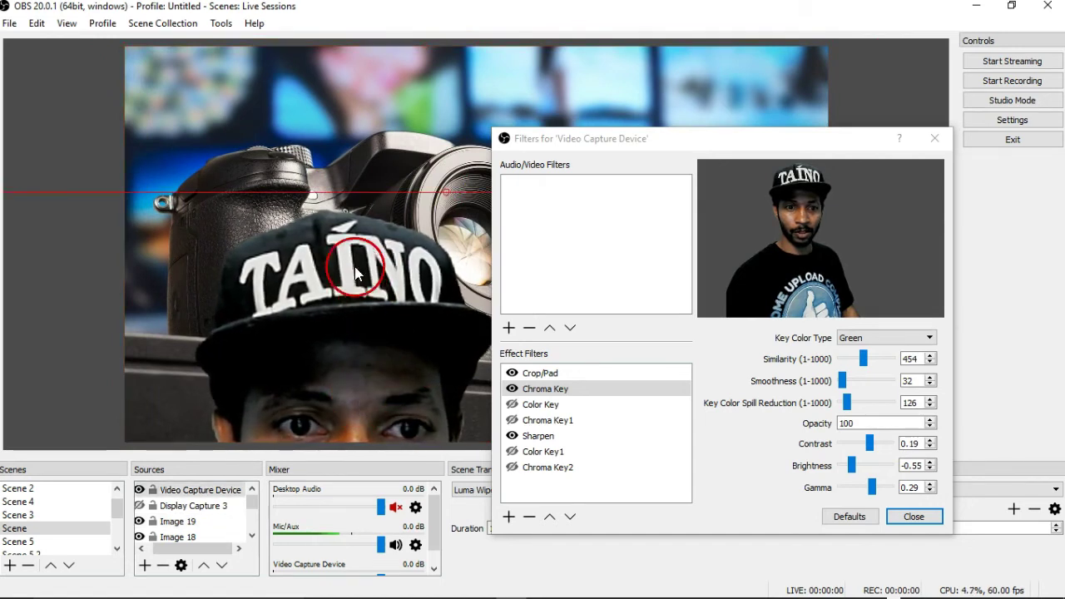
pyautogui.moveTo(312, 193); pyautogui.dragTo(473, 35)
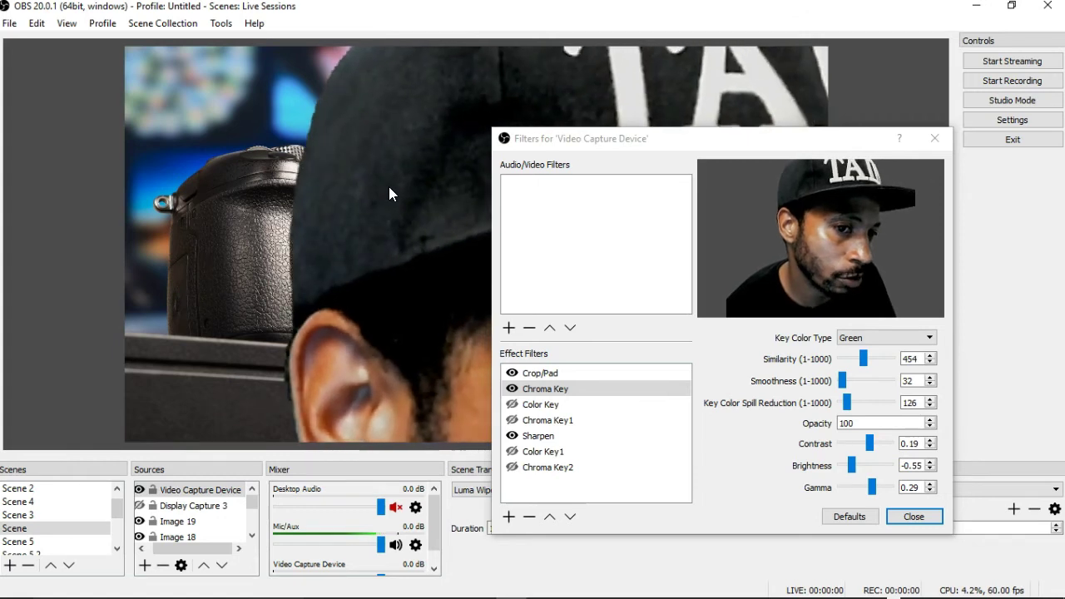
pyautogui.moveTo(371, 174)
pyautogui.mouseDown()
pyautogui.moveTo(357, 159)
pyautogui.moveTo(332, 177)
pyautogui.moveTo(290, 172)
pyautogui.moveTo(298, 125)
pyautogui.moveTo(498, 115)
pyautogui.moveTo(352, 195)
pyautogui.moveTo(238, 162)
pyautogui.moveTo(860, 112)
pyautogui.moveTo(826, 73)
pyautogui.moveTo(718, 119)
pyautogui.moveTo(341, 392)
pyautogui.moveTo(543, 85)
pyautogui.moveTo(712, 23)
pyautogui.moveTo(707, 47)
pyautogui.moveTo(571, 209)
pyautogui.moveTo(349, 356)
pyautogui.moveTo(516, 244)
pyautogui.moveTo(560, 192)
pyautogui.moveTo(677, 112)
pyautogui.moveTo(687, 71)
pyautogui.moveTo(491, 215)
pyautogui.moveTo(381, 353)
pyautogui.moveTo(402, 278)
pyautogui.moveTo(388, 237)
pyautogui.moveTo(389, 251)
pyautogui.mouseUp()
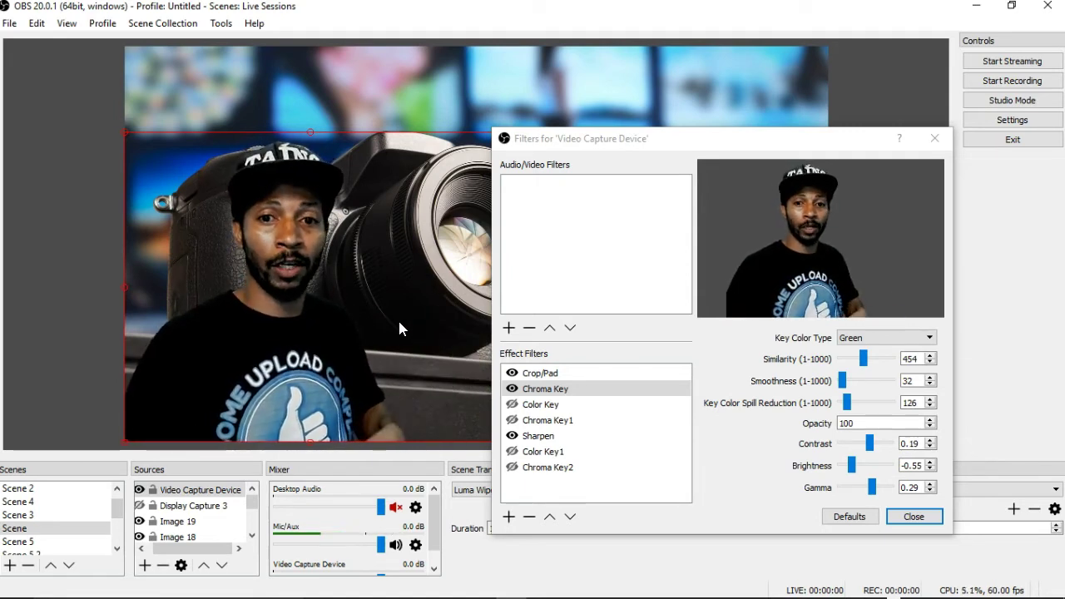
# Step: Toggle the Chroma Key1 and Chroma Key filters to compare the keyed image with the raw green backdrop, leaving only Chroma Key of the two enabled
pyautogui.click(604, 392)
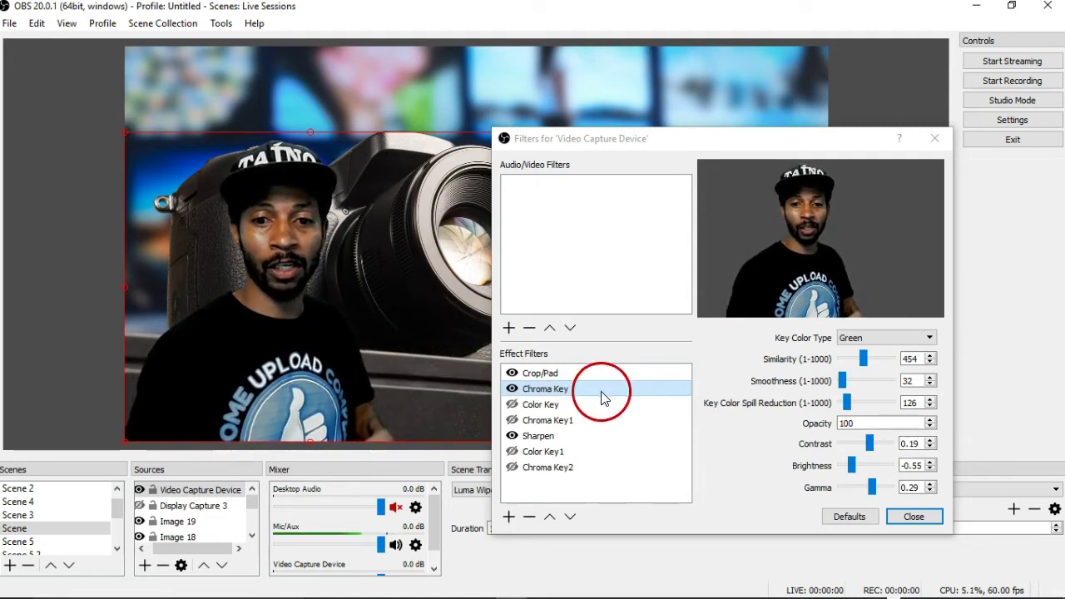
pyautogui.click(512, 420)
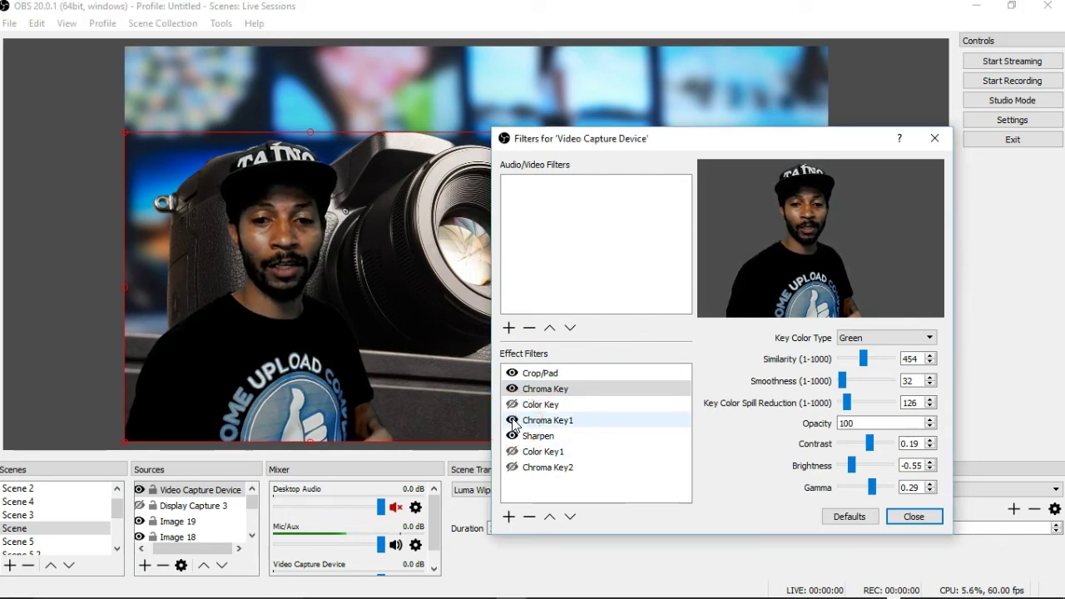
pyautogui.click(512, 388)
pyautogui.click(512, 420)
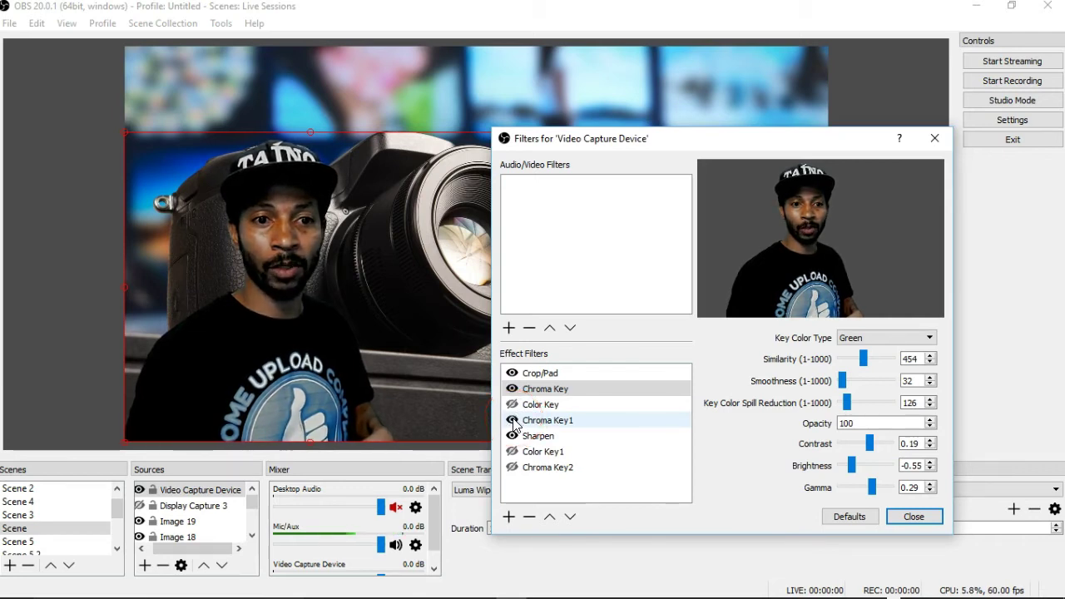
pyautogui.click(511, 388)
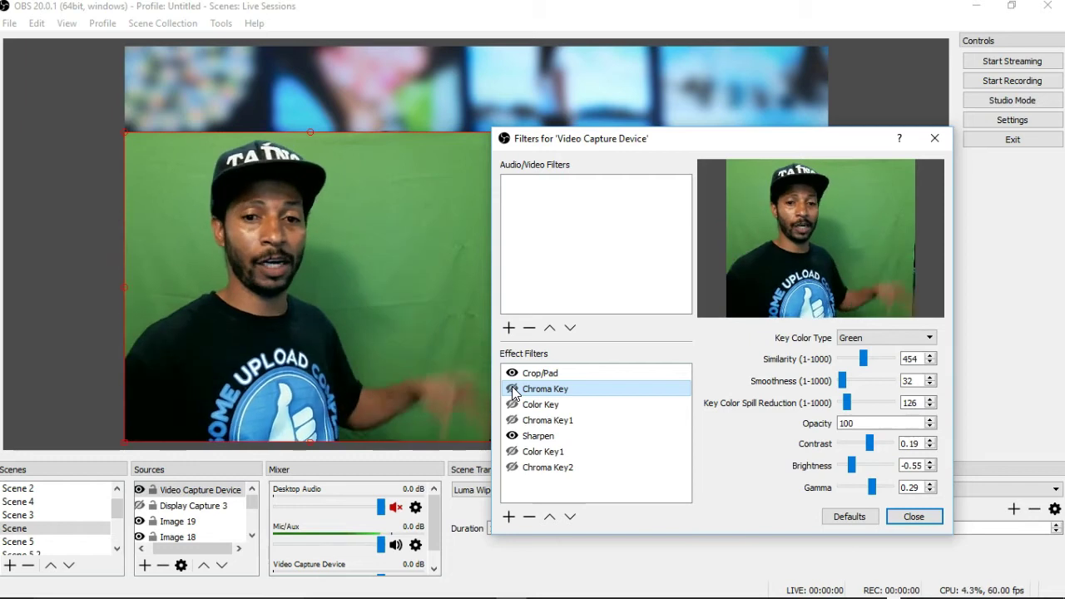
pyautogui.click(513, 390)
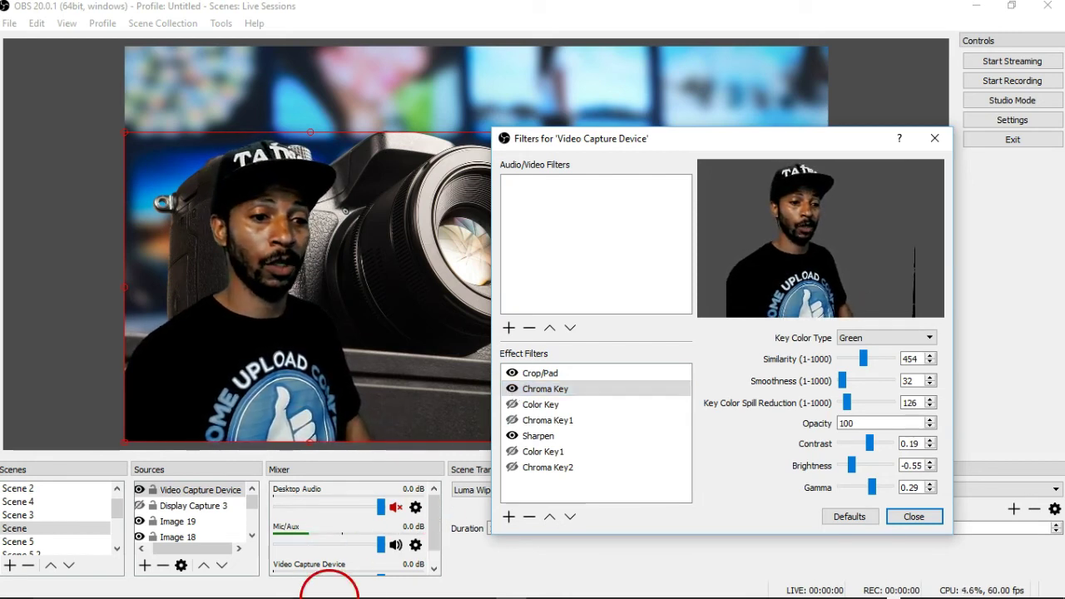
# Step: Preview the keyed webcam against the backgrounds of Scene 1, Scene 2, Scene 3 and Scene 4, and return to the scene named Scene
pyautogui.click(17, 516)
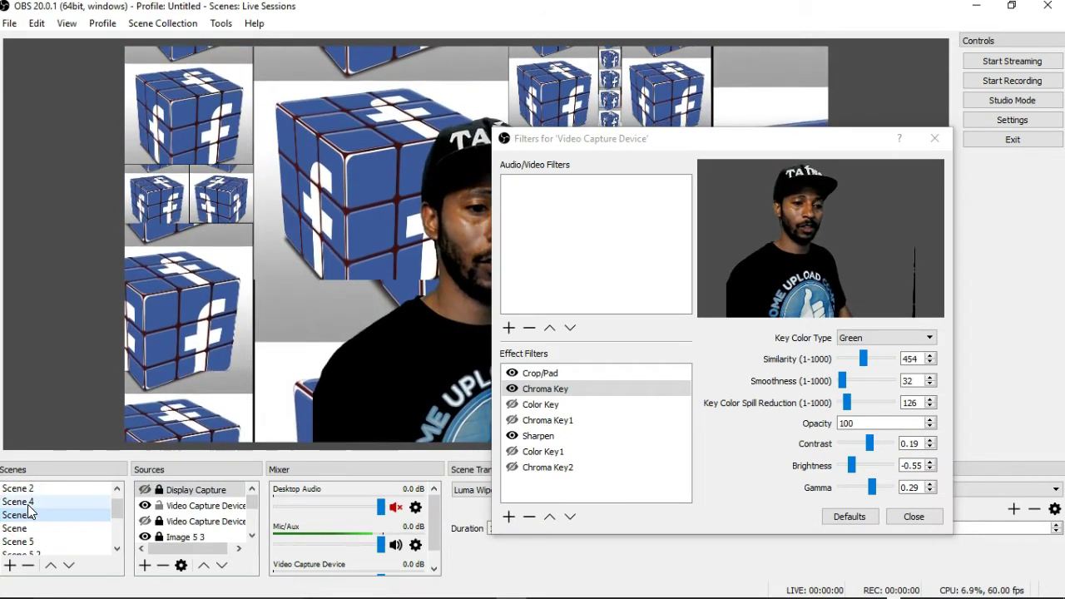
pyautogui.click(32, 501)
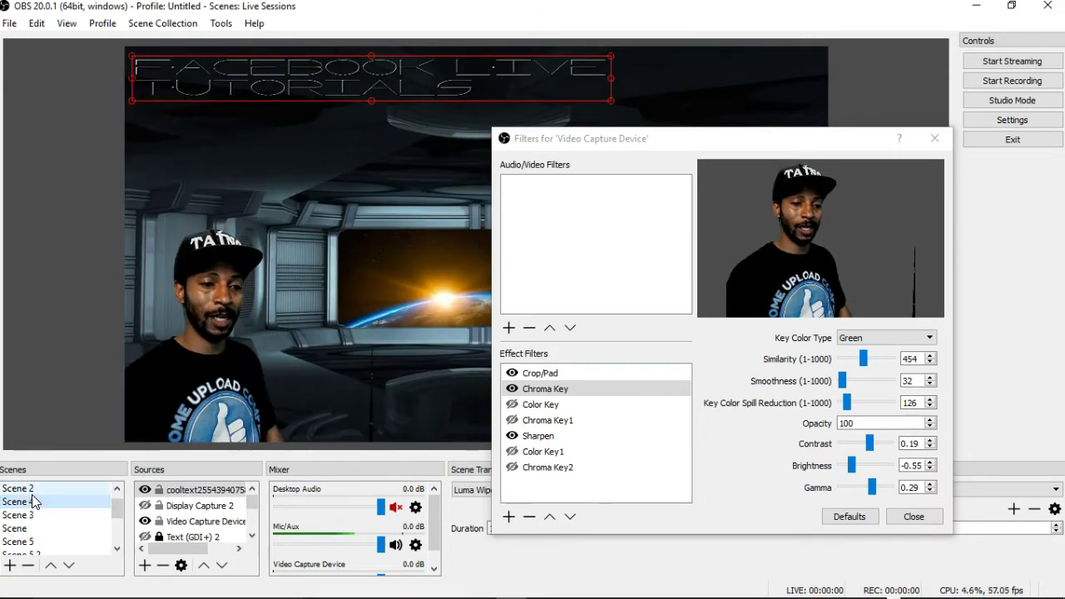
pyautogui.click(32, 489)
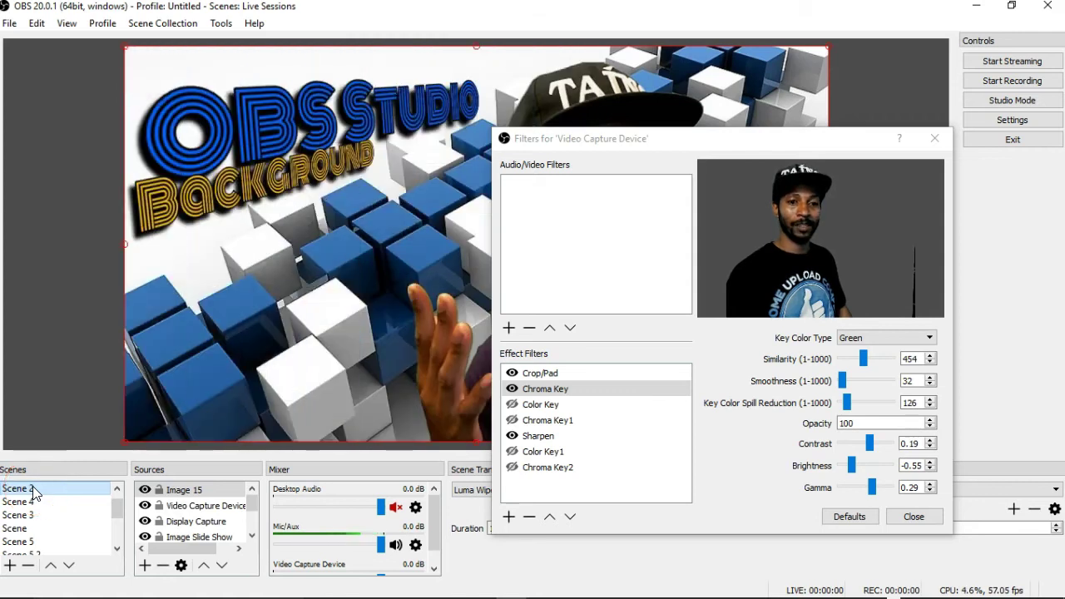
pyautogui.click(35, 492)
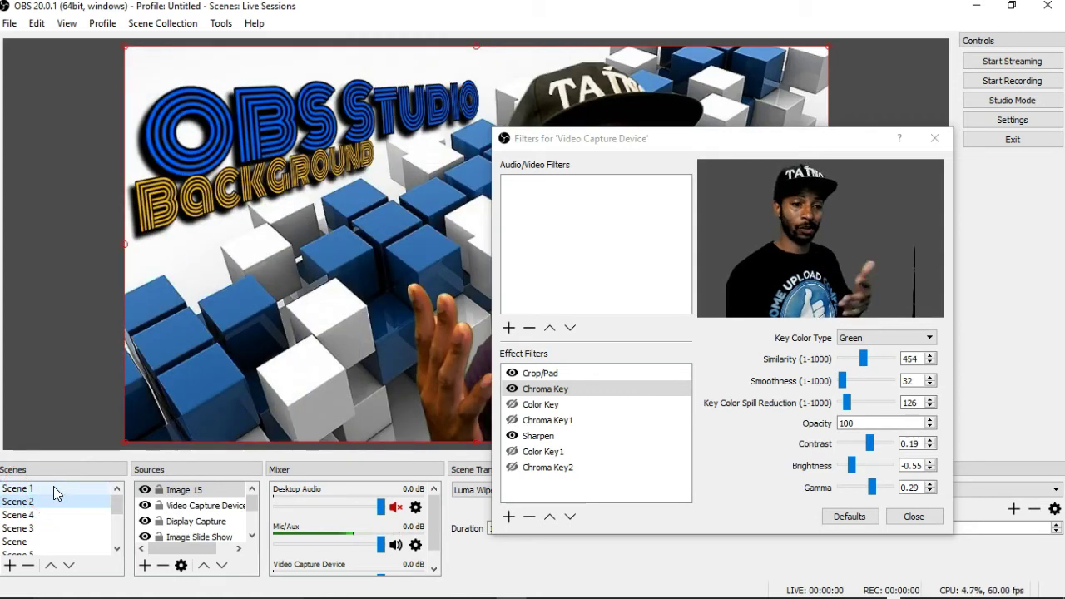
pyautogui.click(53, 488)
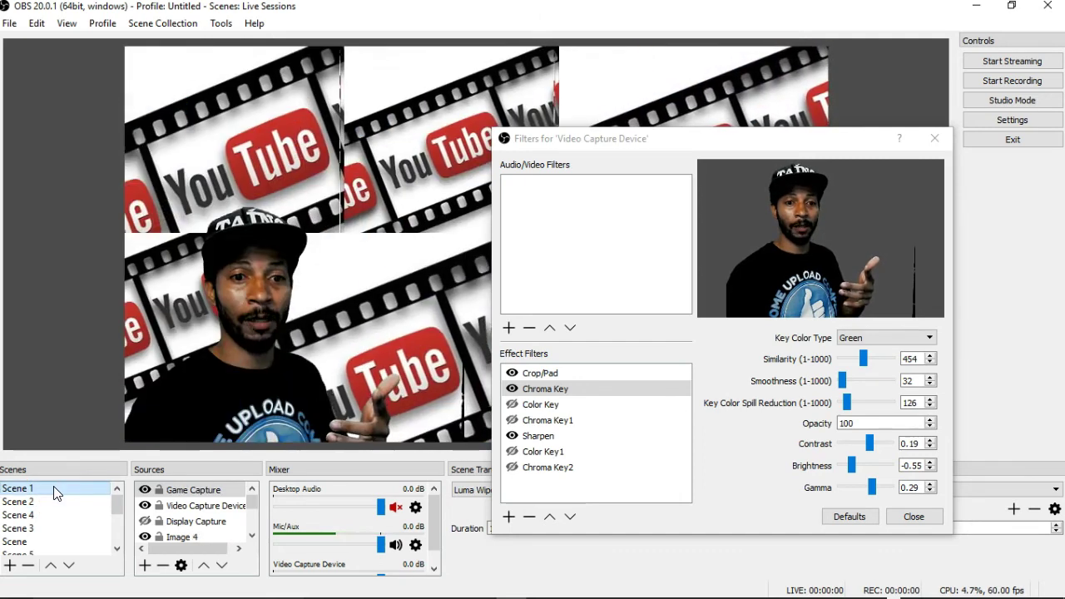
pyautogui.click(53, 502)
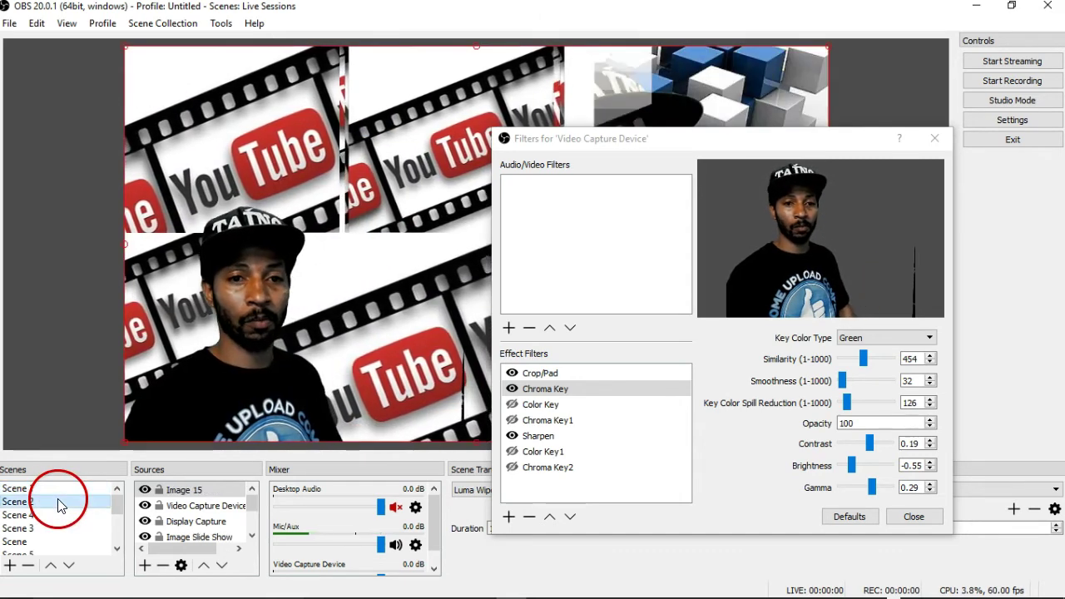
pyautogui.click(374, 301)
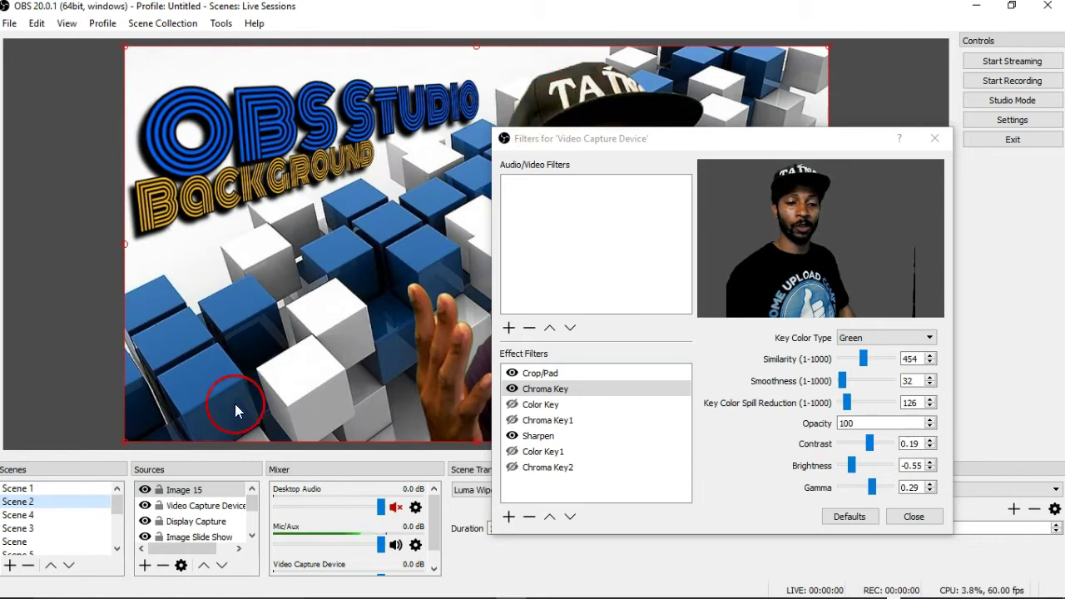
pyautogui.click(53, 512)
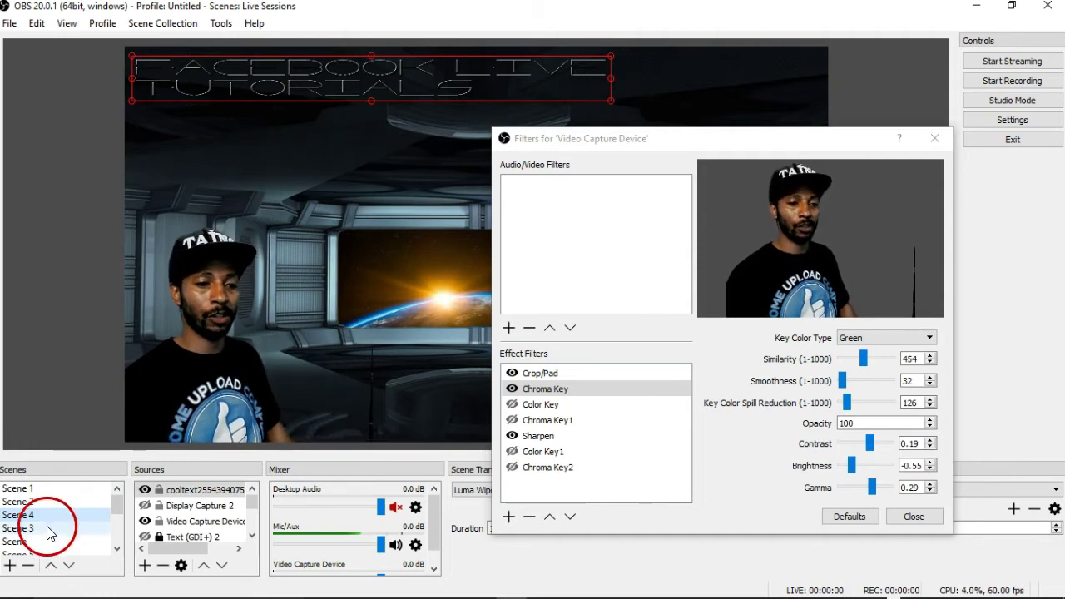
pyautogui.click(48, 529)
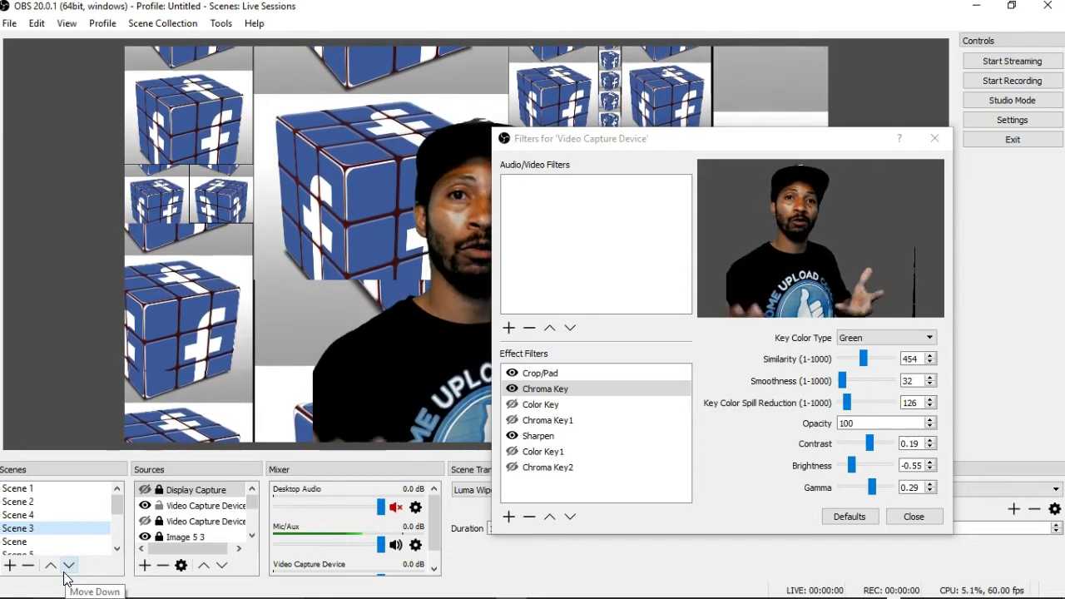
pyautogui.click(22, 554)
pyautogui.click(19, 541)
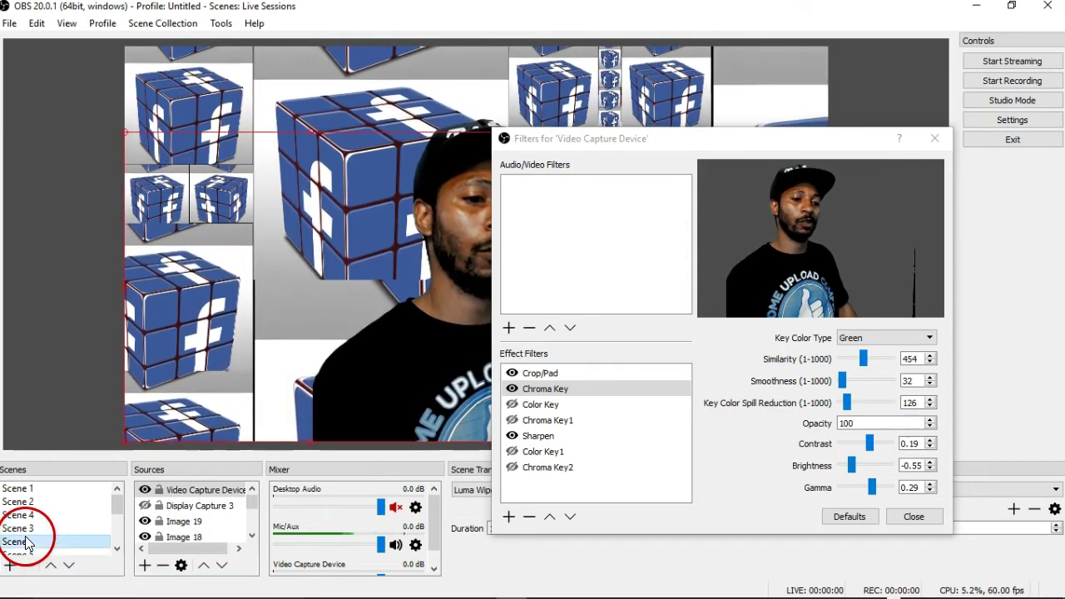